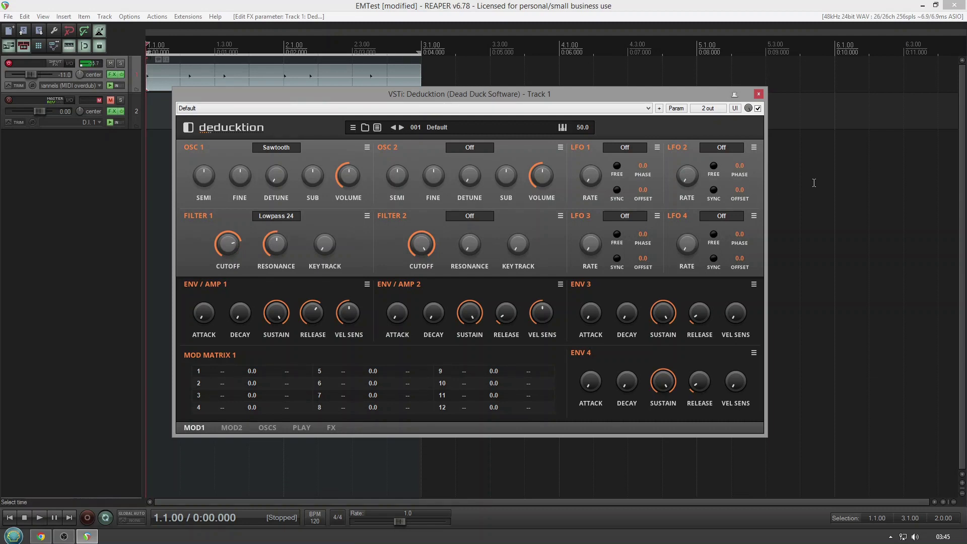
Turn on OSC 2 with a Sawtooth wave and raise its Fine, Detune and Sub amounts
{"action": "left_click", "coordinate": [468, 151]}
{"action": "left_click", "coordinate": [475, 174]}
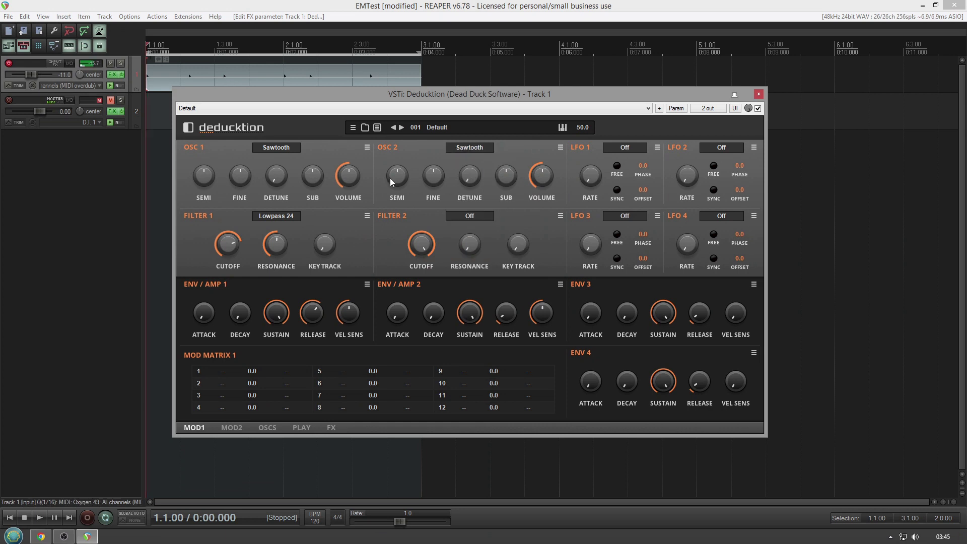
{"action": "mouse_move", "coordinate": [435, 170]}
{"action": "scroll", "coordinate": [434, 170], "scroll_direction": "up", "scroll_amount": 1}
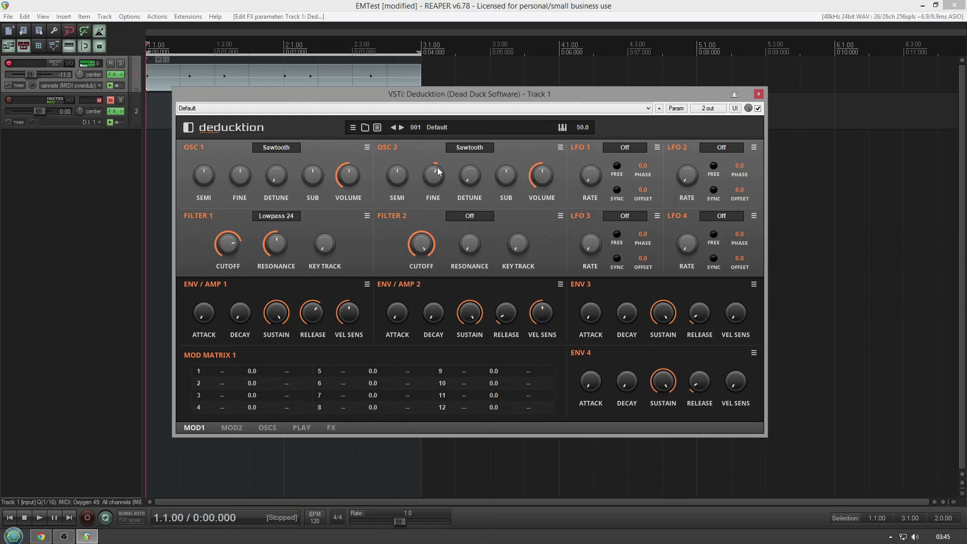
{"action": "scroll", "coordinate": [464, 175], "scroll_direction": "up", "scroll_amount": 2}
{"action": "scroll", "coordinate": [505, 179], "scroll_direction": "up", "scroll_amount": 5}
{"action": "scroll", "coordinate": [504, 180], "scroll_direction": "down", "scroll_amount": 5}
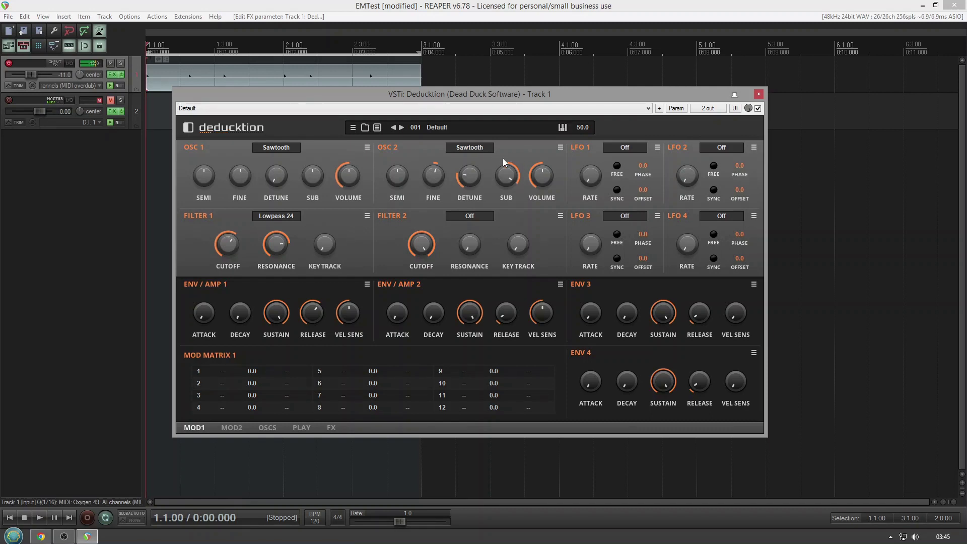
Turn the OSC 1 Sub and the OSC 2 Semi down below their centre positions
{"action": "left_click_drag", "start_coordinate": [314, 178], "coordinate": [297, 166]}
{"action": "mouse_move", "coordinate": [402, 170]}
{"action": "left_mouse_down"}
{"action": "mouse_move", "coordinate": [388, 188]}
{"action": "mouse_move", "coordinate": [388, 161]}
{"action": "mouse_move", "coordinate": [386, 171]}
{"action": "left_mouse_up"}
Set the OSC 1 waveform to Square and bring the OSC 2 Semi back near its centre position
{"action": "left_click", "coordinate": [367, 147]}
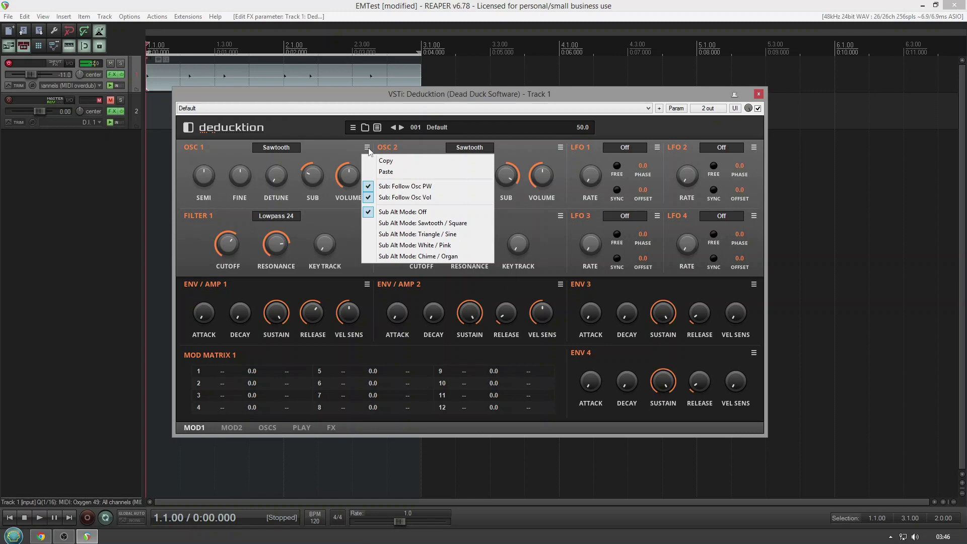
{"action": "left_click", "coordinate": [293, 147]}
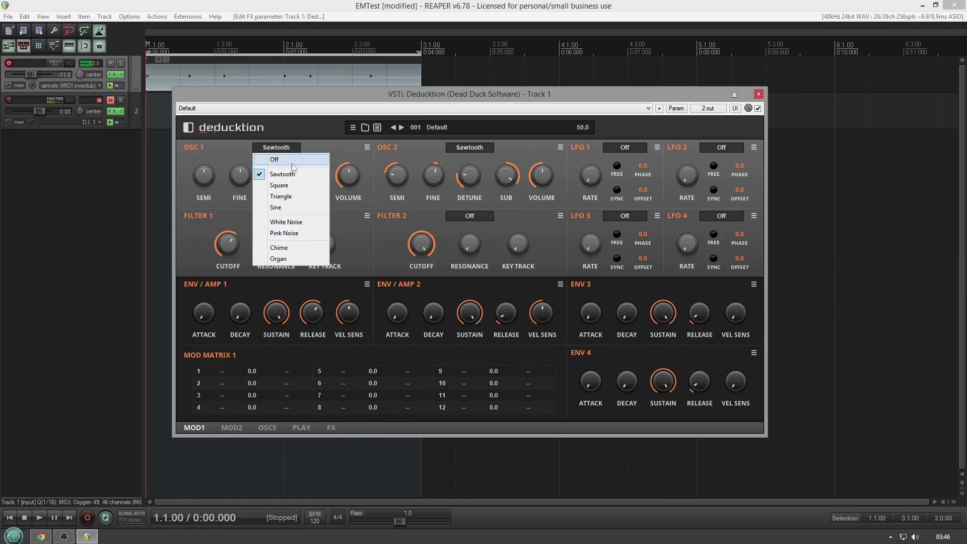
{"action": "left_click", "coordinate": [289, 185]}
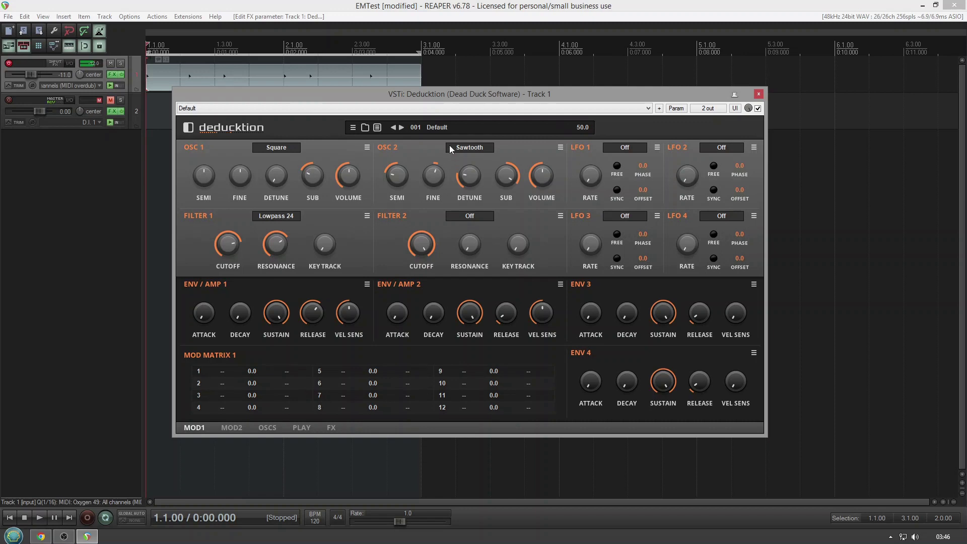
{"action": "left_click_drag", "start_coordinate": [395, 175], "coordinate": [399, 172]}
Set LFO 1 to a Square wave and turn its Rate up to maximum
{"action": "left_click", "coordinate": [619, 147]}
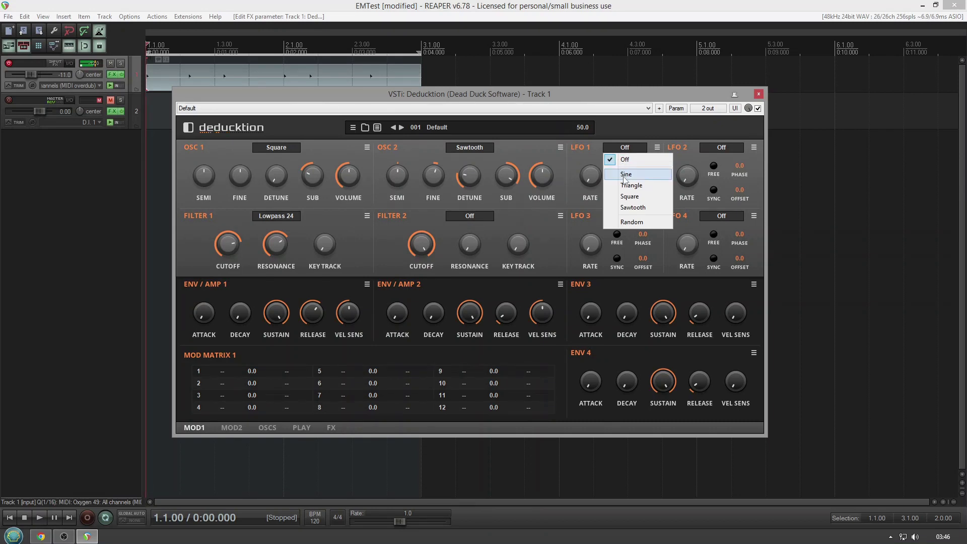
{"action": "left_click", "coordinate": [630, 196]}
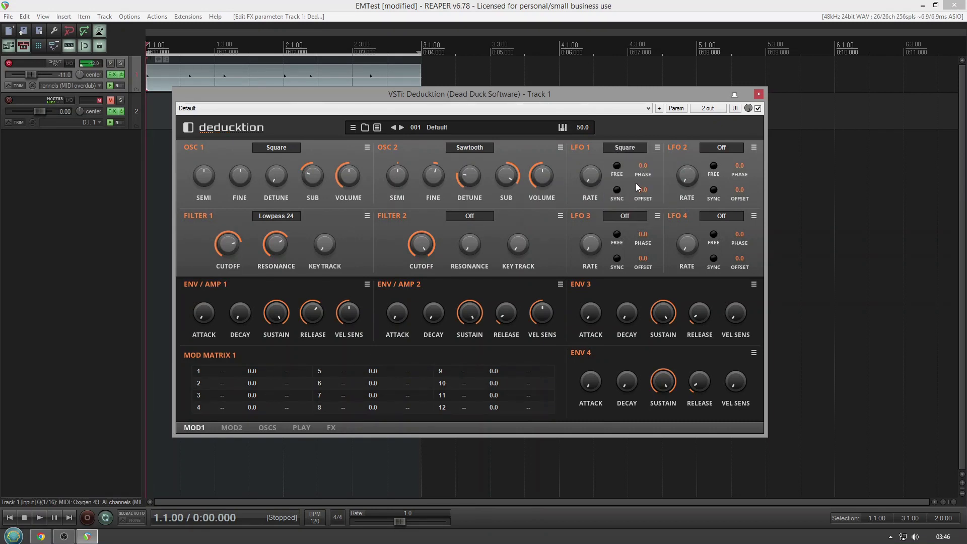
{"action": "left_click_drag", "start_coordinate": [591, 176], "coordinate": [591, 149]}
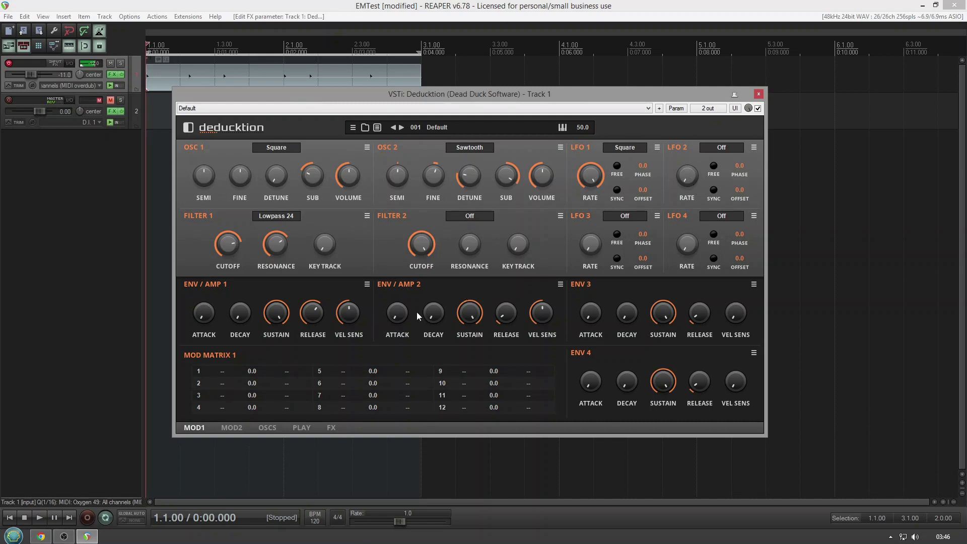
Route LFO 1 to Osc 1 Tune in slot 1 of Mod Matrix 1 with an amount of -33.3
{"action": "left_click_drag", "start_coordinate": [247, 366], "coordinate": [249, 374]}
{"action": "left_click", "coordinate": [229, 371]}
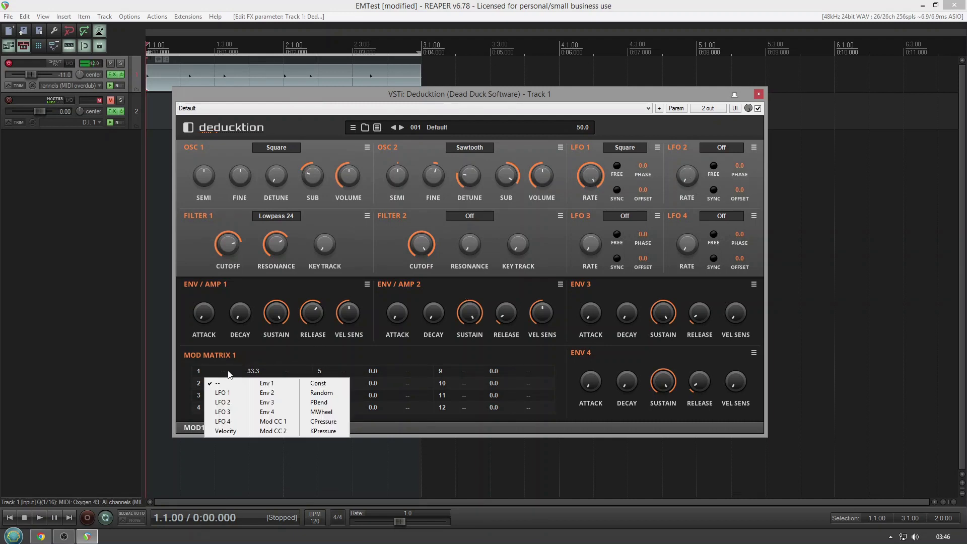
{"action": "left_click", "coordinate": [222, 392]}
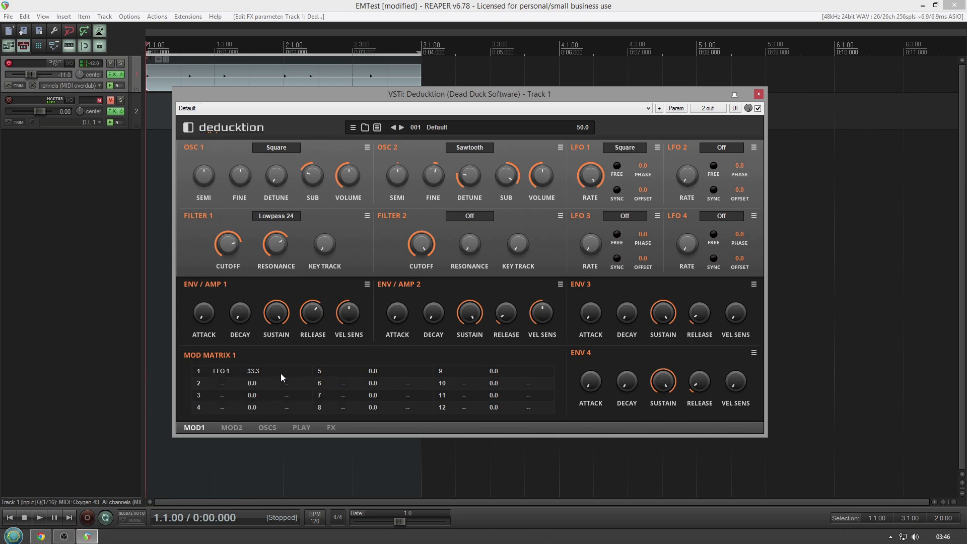
{"action": "left_click", "coordinate": [281, 374]}
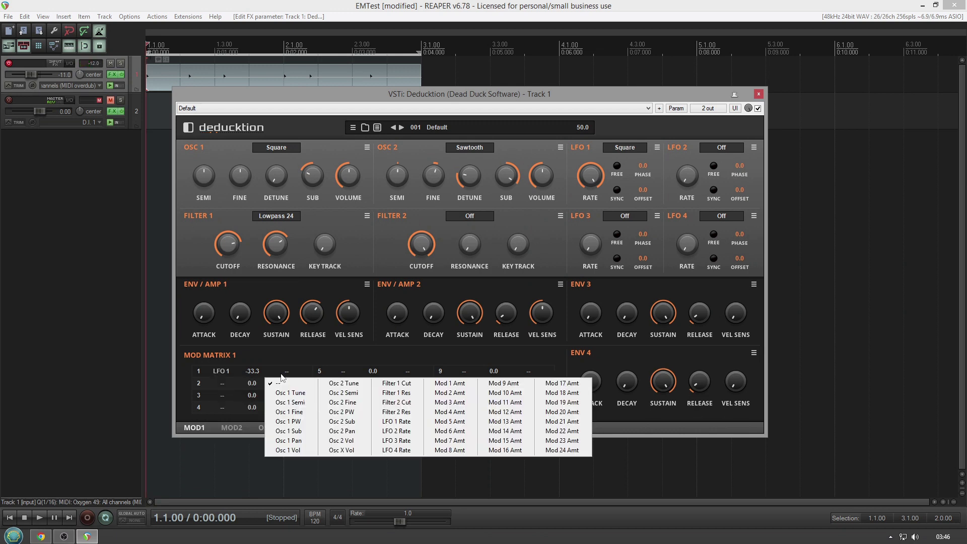
{"action": "left_click", "coordinate": [304, 396]}
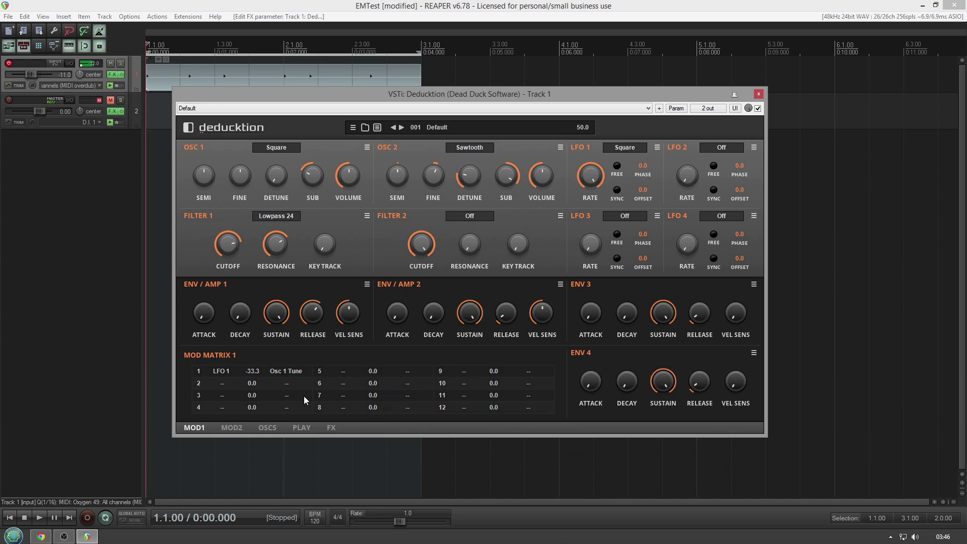
Lower the LFO 1 Rate to well below half and change its waveform to Sawtooth
{"action": "mouse_move", "coordinate": [596, 165]}
{"action": "left_click_drag", "start_coordinate": [597, 164], "coordinate": [596, 161]}
{"action": "left_click", "coordinate": [625, 148]}
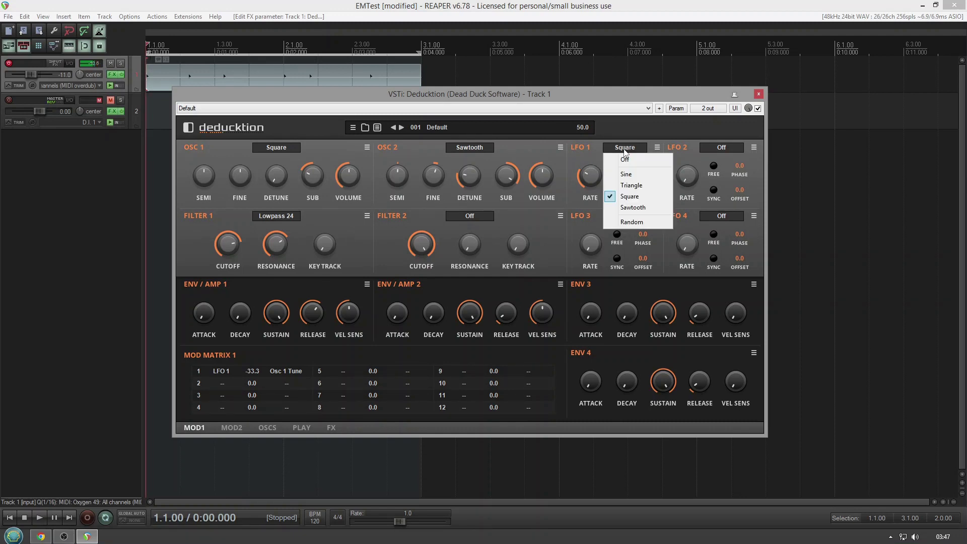
{"action": "left_click", "coordinate": [627, 206]}
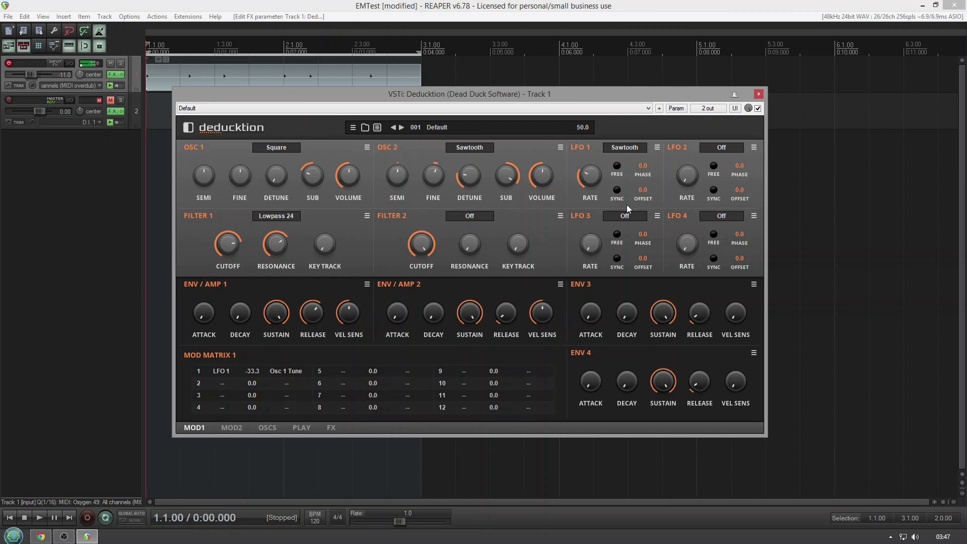
Clear the modulation destination of slot 1 in Mod Matrix 1
{"action": "left_click", "coordinate": [281, 370]}
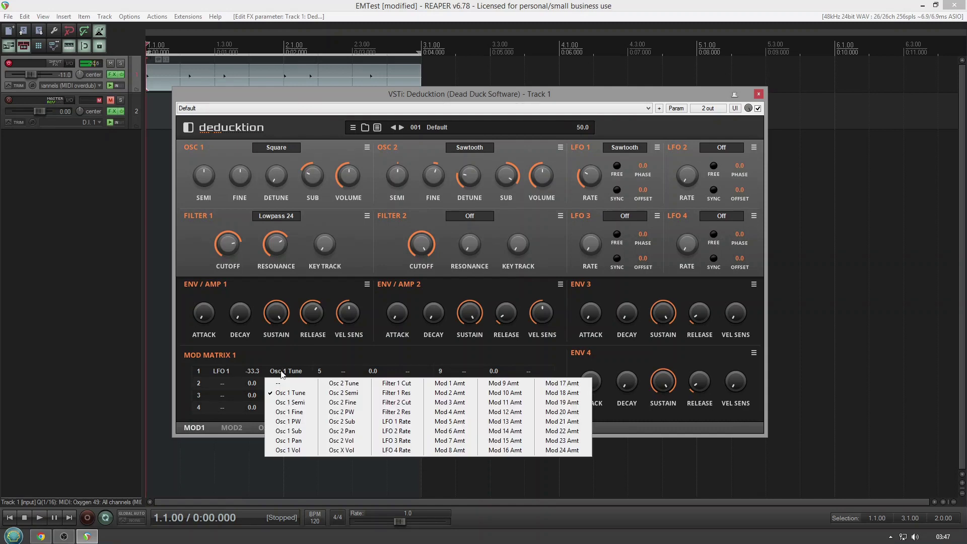
{"action": "left_click", "coordinate": [282, 384]}
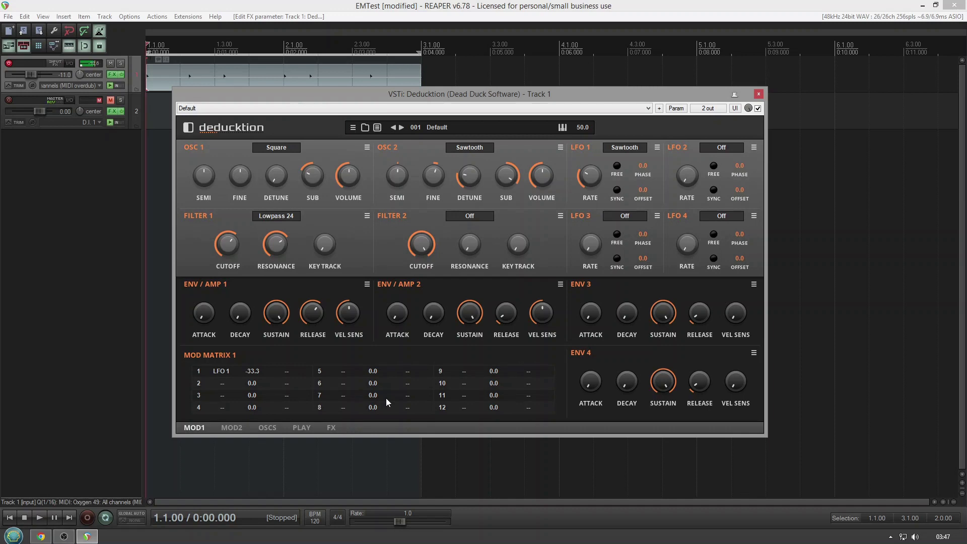
Raise the Env / Amp 2 Attack and route Env 2 to Filter 1 Cut in mod slot 2 with an amount of +43.0
{"action": "left_click_drag", "start_coordinate": [395, 302], "coordinate": [395, 284]}
{"action": "left_click", "coordinate": [223, 395]}
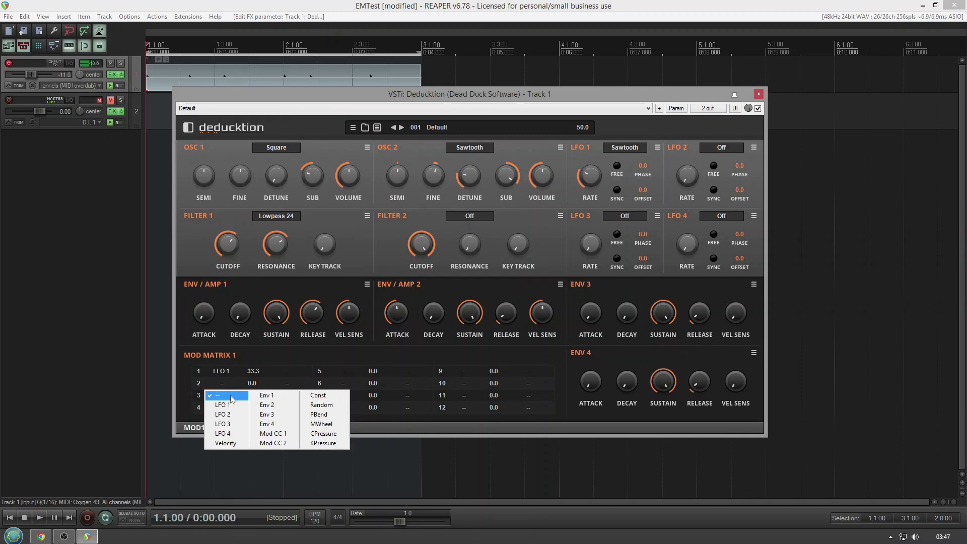
{"action": "left_click", "coordinate": [268, 404]}
{"action": "left_click", "coordinate": [285, 386]}
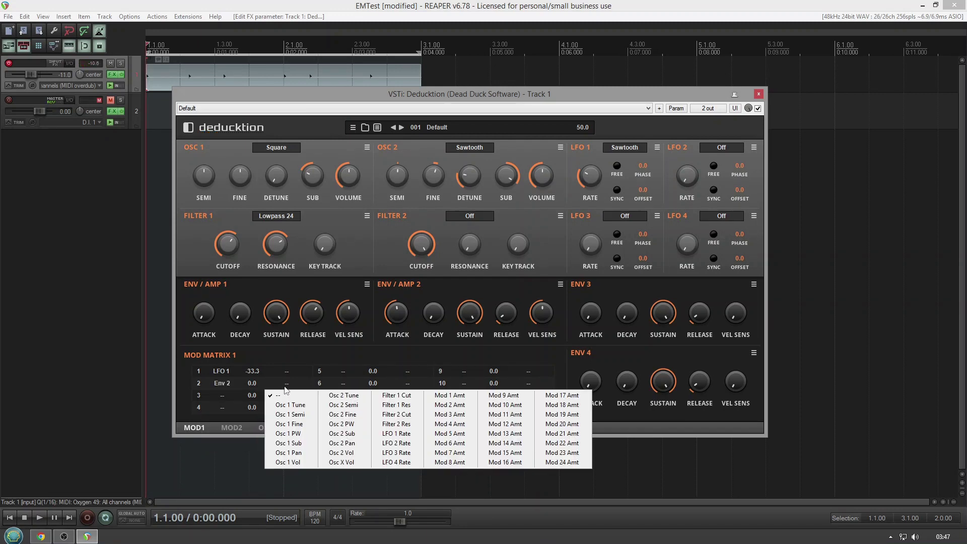
{"action": "left_click", "coordinate": [395, 396]}
{"action": "left_click_drag", "start_coordinate": [255, 385], "coordinate": [256, 387]}
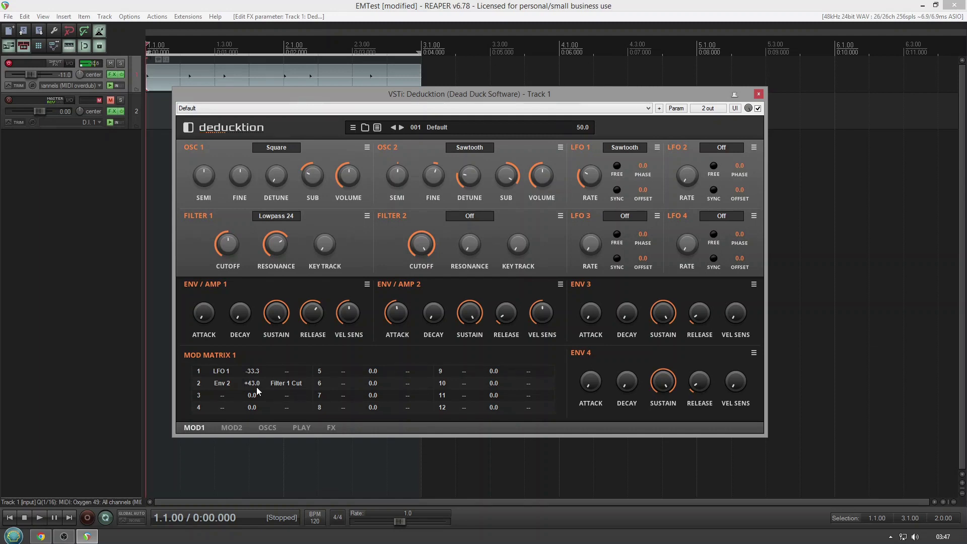
Reduce the Env 2 modulation amount in slot 2 to +1.1 and raise the Filter 1 Key Track
{"action": "left_click_drag", "start_coordinate": [256, 385], "coordinate": [254, 332]}
{"action": "left_click_drag", "start_coordinate": [317, 246], "coordinate": [320, 242]}
Set OSC 1 to Triangle, and try Square on OSC 2 before setting it to Triangle as well
{"action": "left_click", "coordinate": [281, 149]}
{"action": "left_click", "coordinate": [289, 197]}
{"action": "left_click", "coordinate": [468, 150]}
{"action": "left_click", "coordinate": [472, 183]}
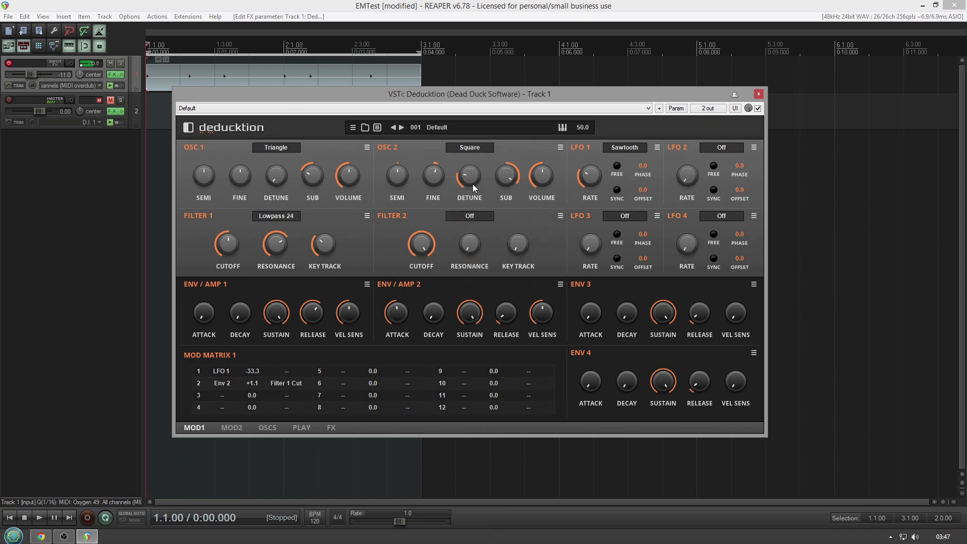
{"action": "left_click", "coordinate": [470, 150]}
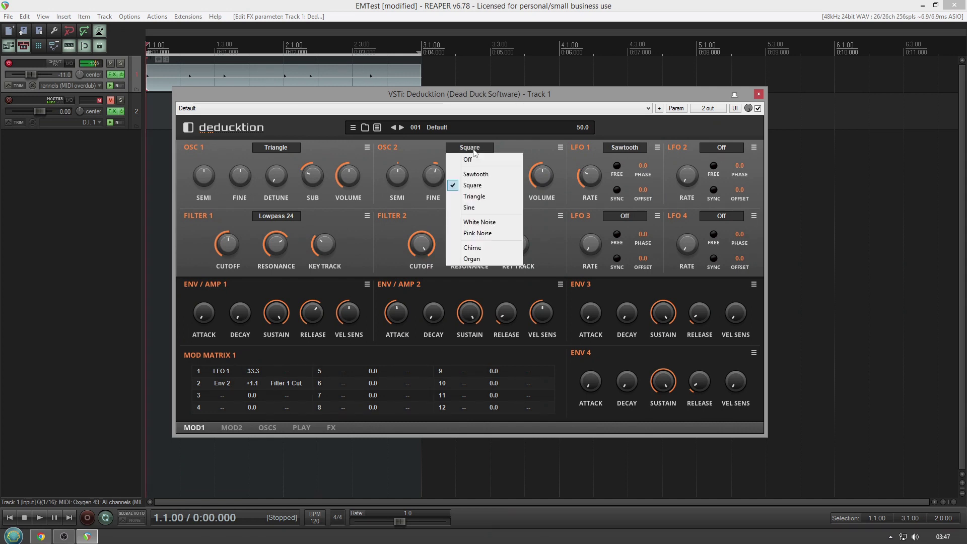
{"action": "left_click", "coordinate": [473, 197]}
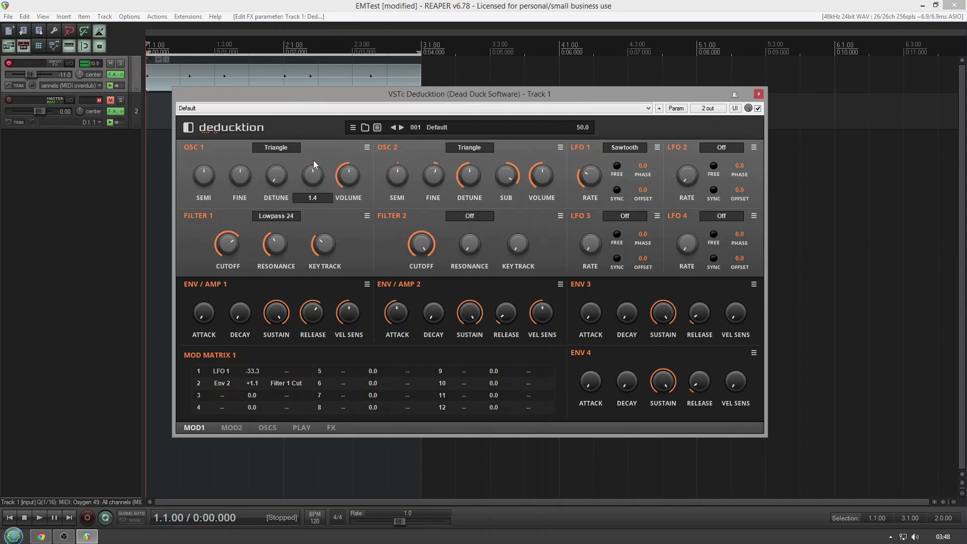
Reset the OSC 2 Sub to its centre position and set the OSC 1 waveform to Sine
{"action": "double_click", "coordinate": [507, 175]}
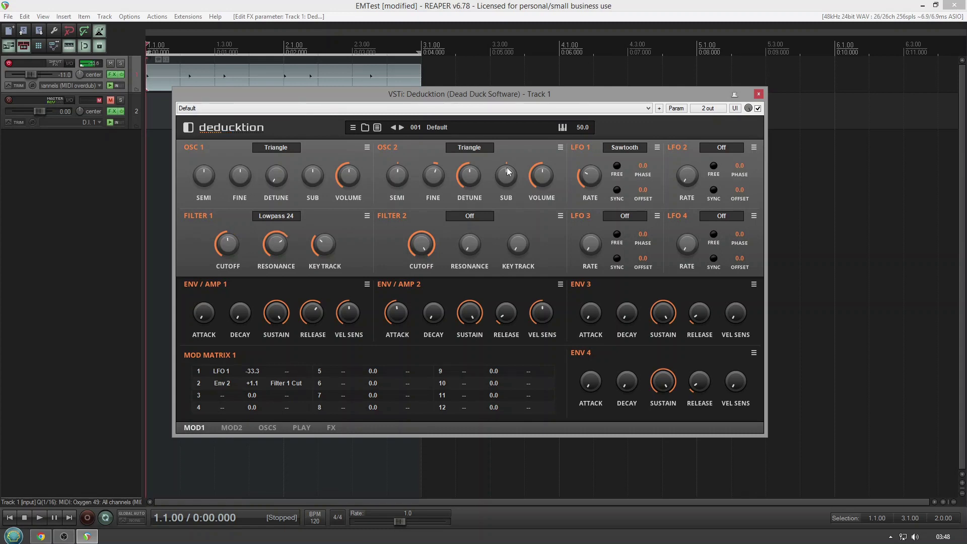
{"action": "left_click", "coordinate": [283, 150]}
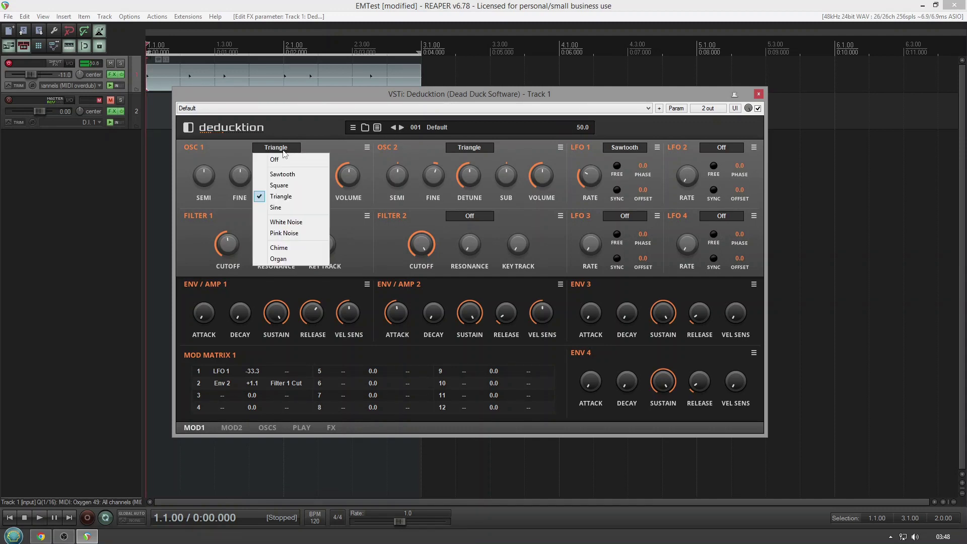
{"action": "left_click", "coordinate": [291, 211]}
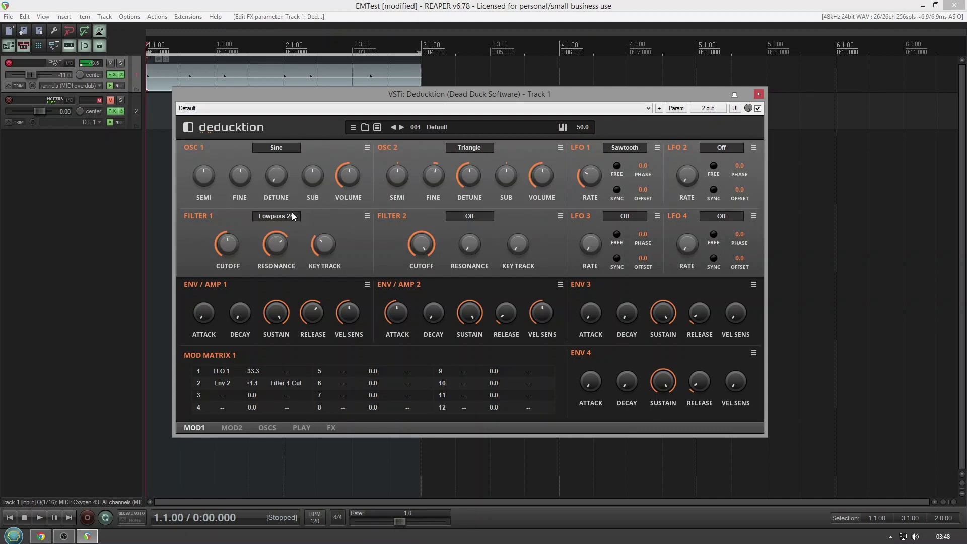
Keep OSC 2 on Triangle, lower its Semi, and bring its Fine tuning close to centre
{"action": "left_click", "coordinate": [470, 147]}
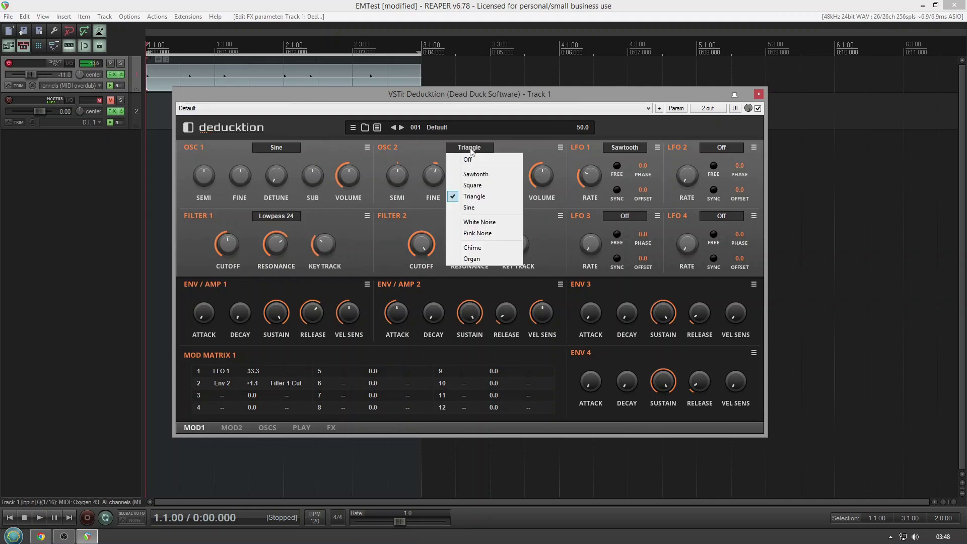
{"action": "left_click_drag", "start_coordinate": [396, 169], "coordinate": [393, 176]}
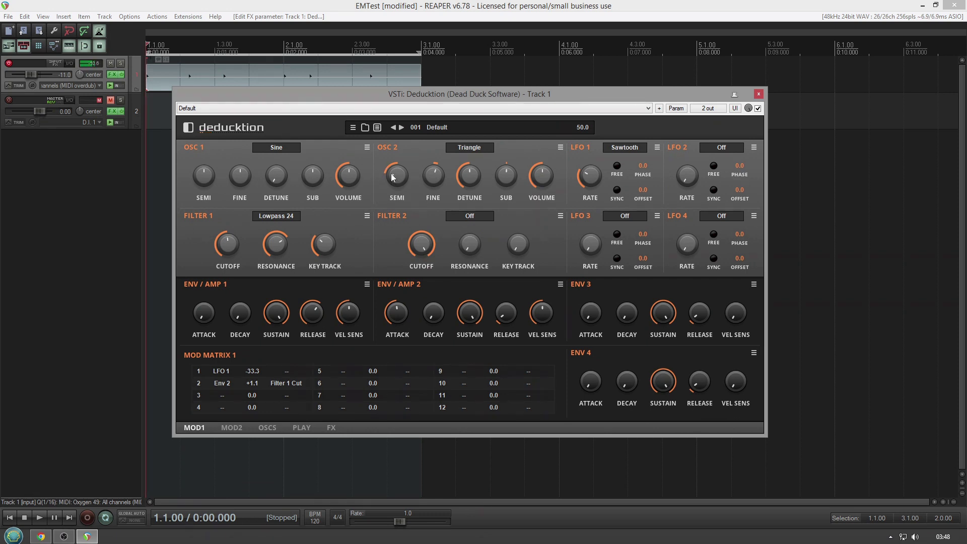
{"action": "left_click_drag", "start_coordinate": [434, 174], "coordinate": [434, 170]}
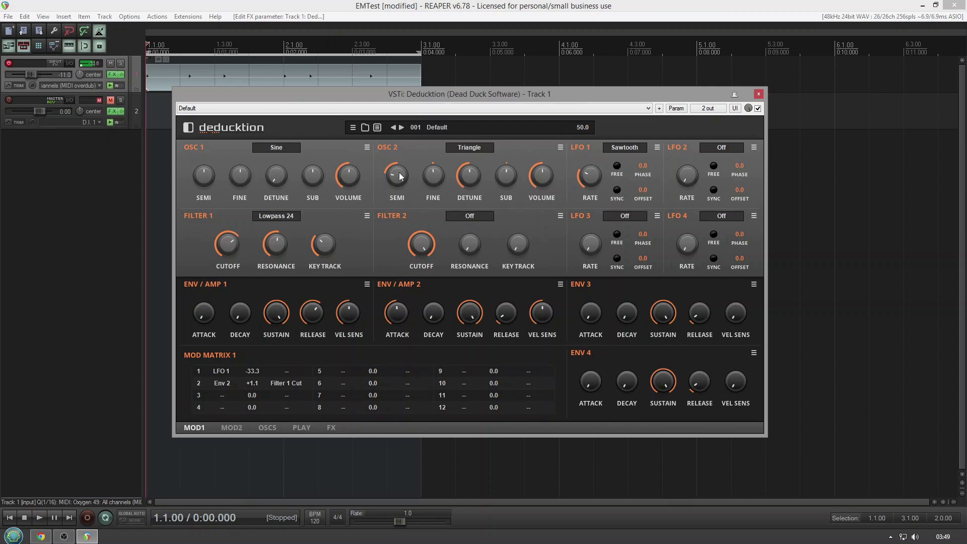
Switch Filter 1 to Lowpass 12 and raise its Resonance
{"action": "left_click", "coordinate": [275, 216]}
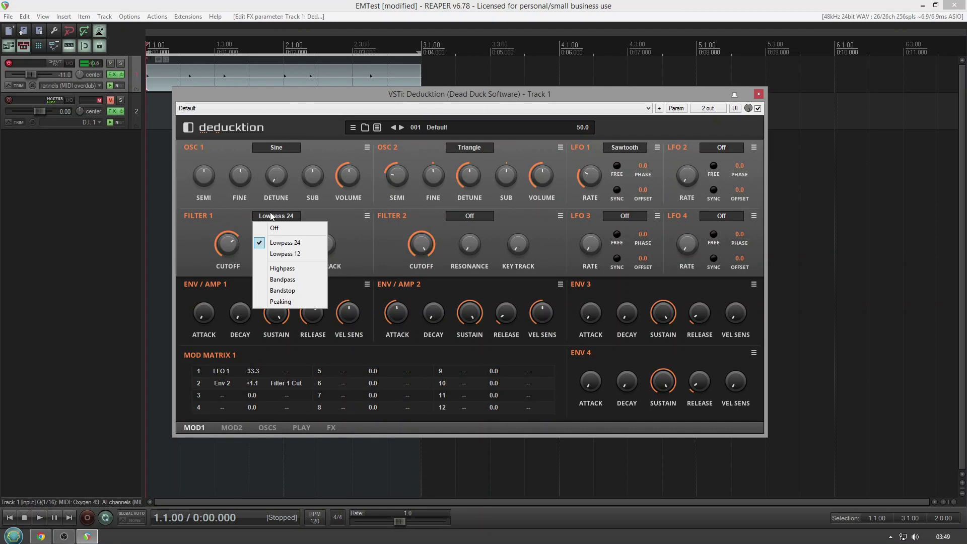
{"action": "left_click", "coordinate": [278, 252]}
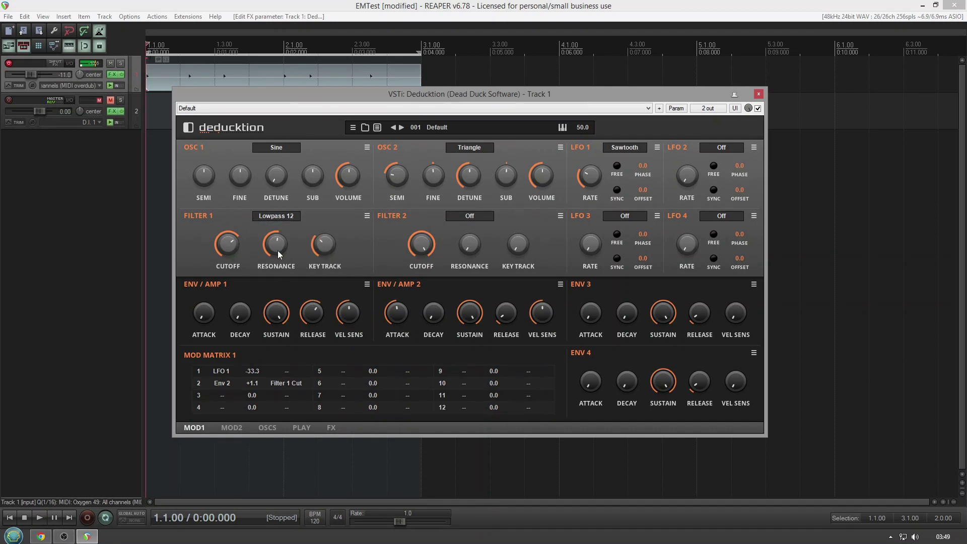
{"action": "scroll", "coordinate": [277, 250], "scroll_direction": "up", "scroll_amount": 2}
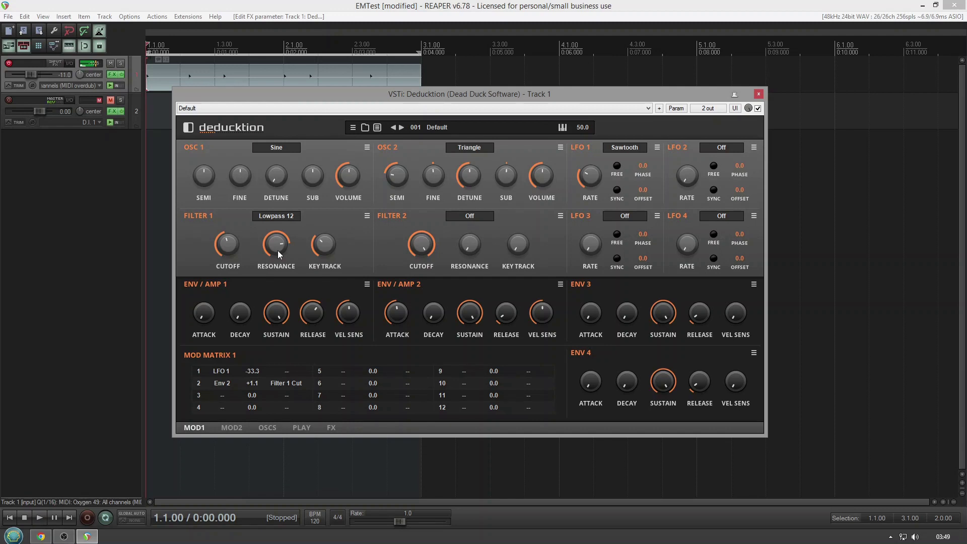
Try White Noise as the OSC 2 waveform, combined with Triangle on OSC 1
{"action": "left_click", "coordinate": [470, 148]}
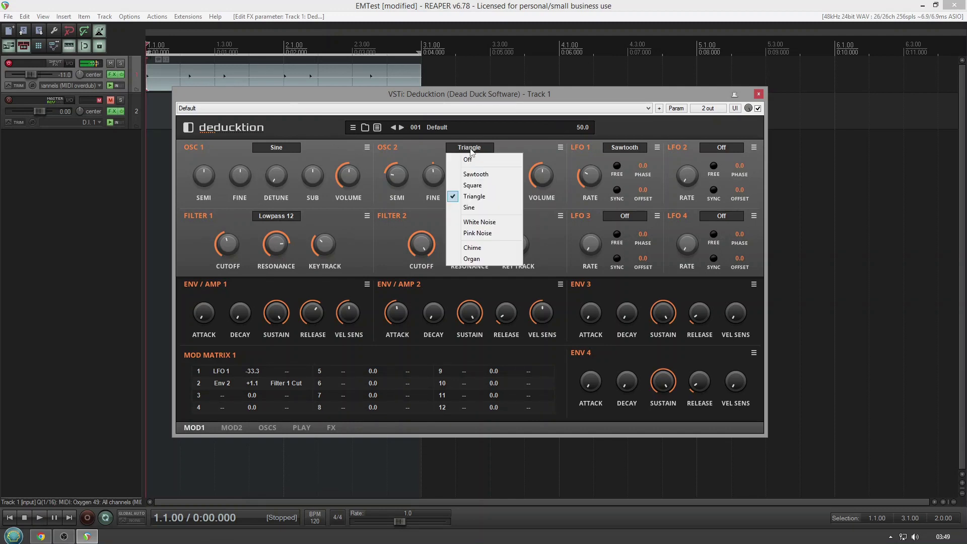
{"action": "left_click", "coordinate": [482, 222]}
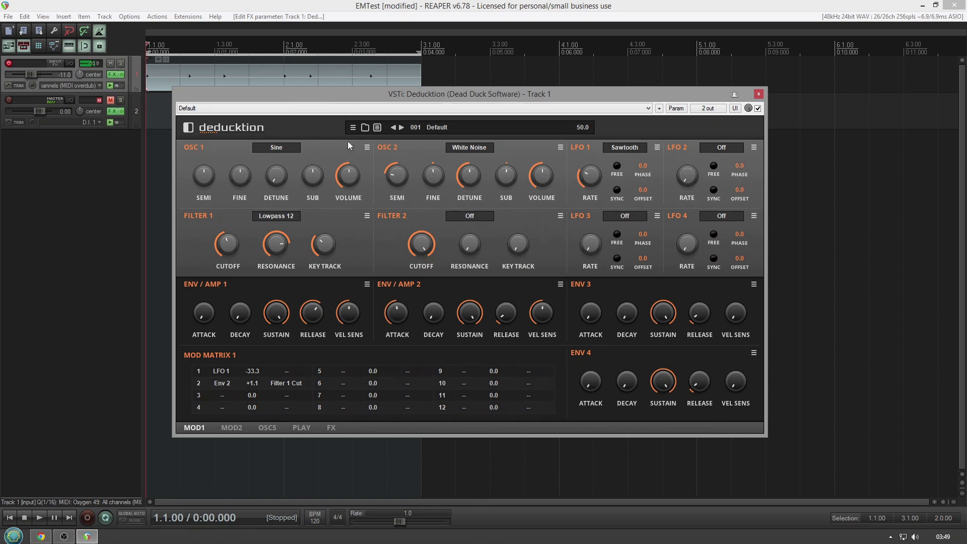
{"action": "left_click", "coordinate": [284, 147]}
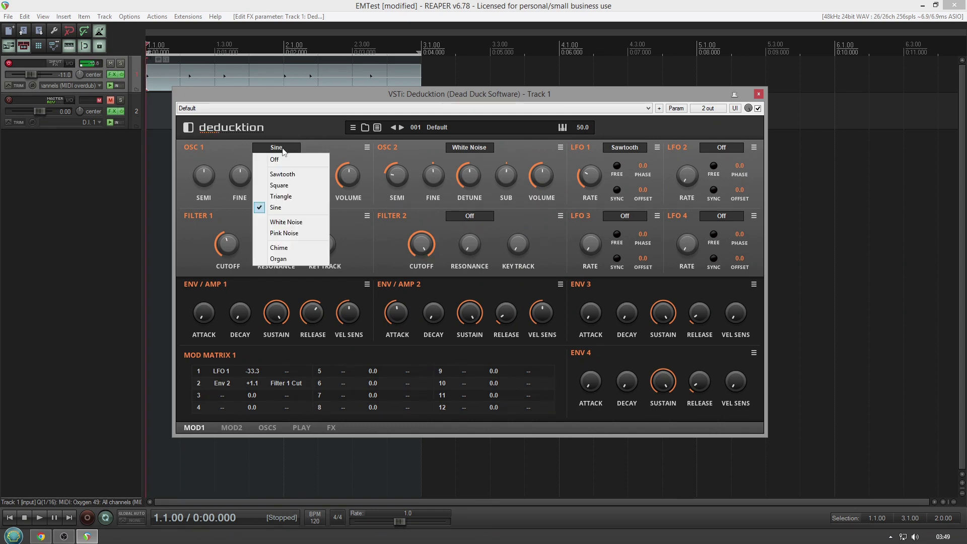
{"action": "left_click", "coordinate": [282, 196]}
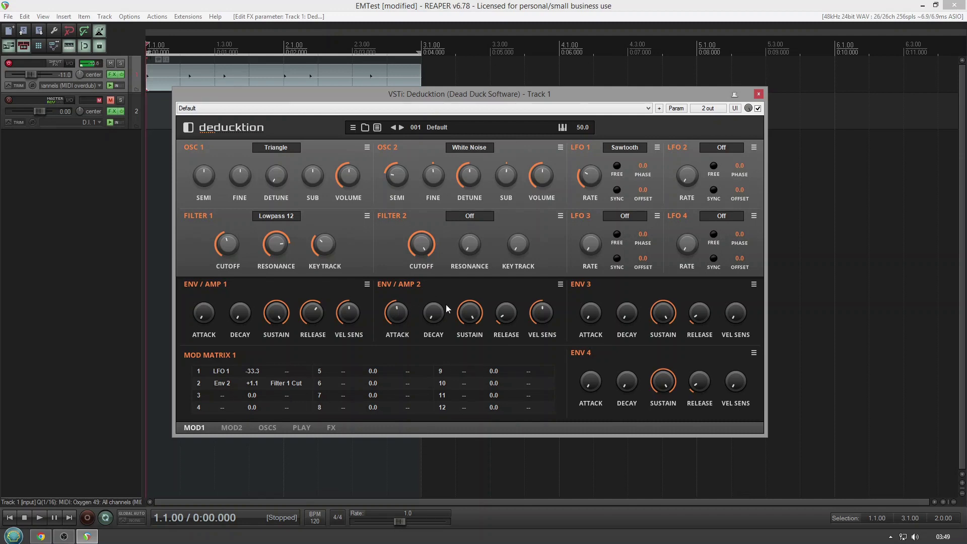
Raise the Release and Decay of Env/Amp 2, and set its modulation amount on the Filter 1 cutoff to +63.6
{"action": "left_click_drag", "start_coordinate": [502, 314], "coordinate": [505, 288]}
{"action": "left_click_drag", "start_coordinate": [434, 313], "coordinate": [431, 294]}
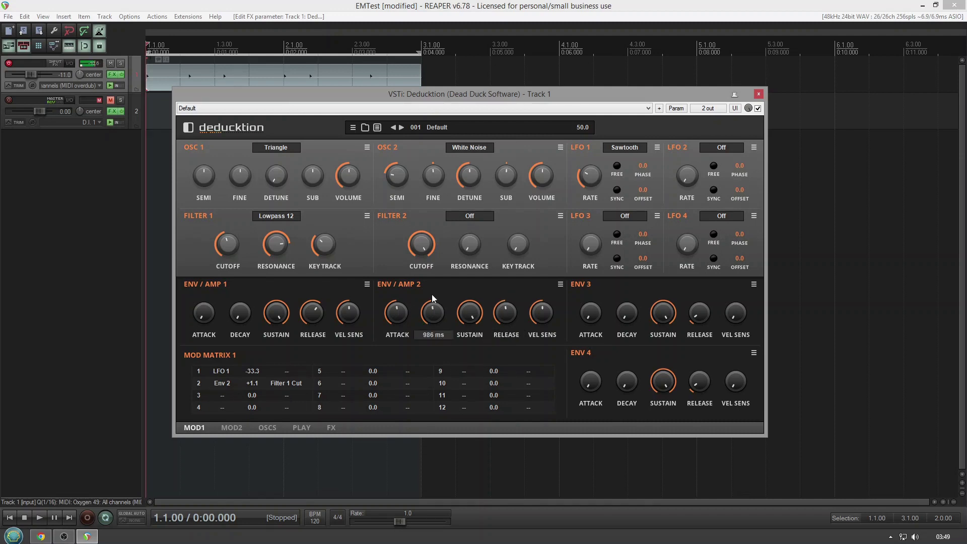
{"action": "left_click_drag", "start_coordinate": [256, 383], "coordinate": [264, 357]}
{"action": "left_click_drag", "start_coordinate": [257, 396], "coordinate": [259, 389]}
Try Pink Noise on OSC 1, and switch both OSC 1 and OSC 2 to Chime
{"action": "left_click", "coordinate": [284, 147]}
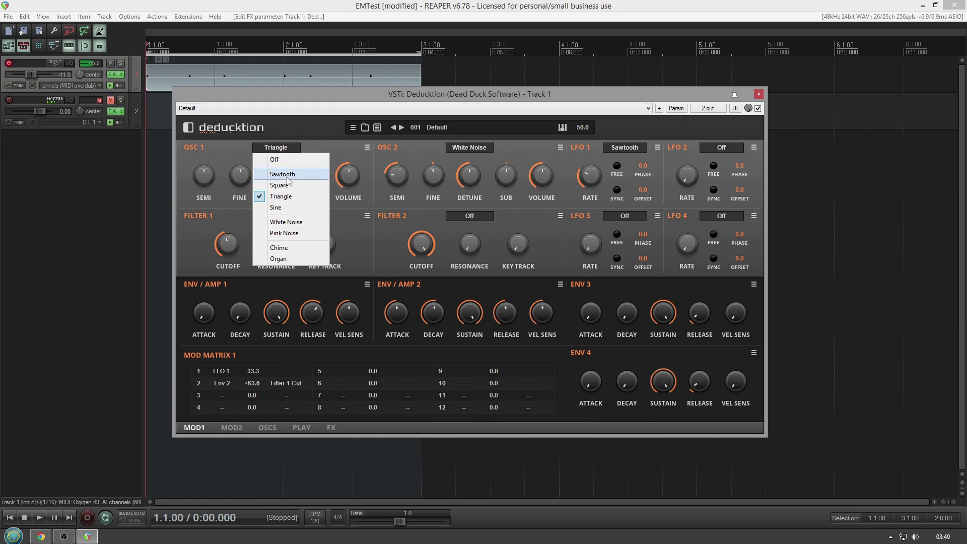
{"action": "left_click", "coordinate": [285, 233]}
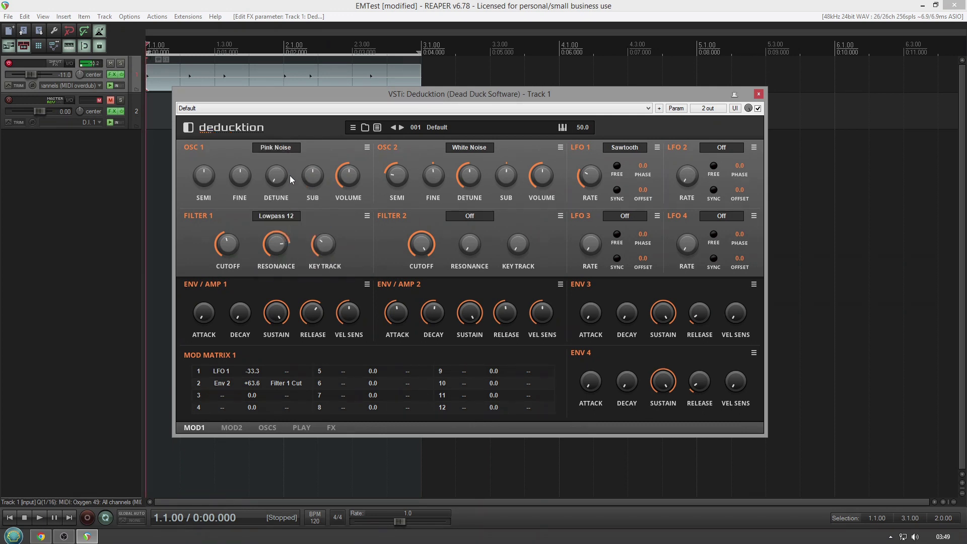
{"action": "left_click", "coordinate": [279, 147]}
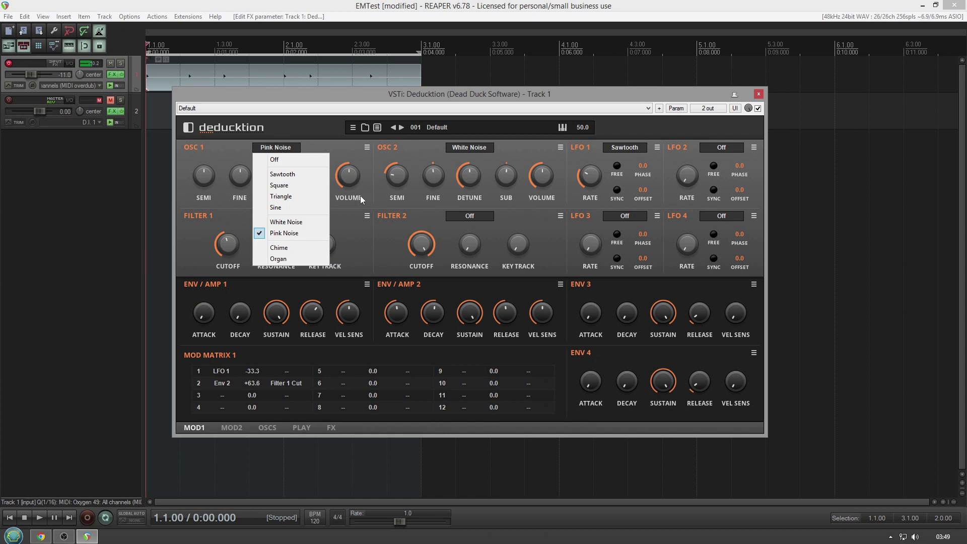
{"action": "left_click", "coordinate": [289, 245]}
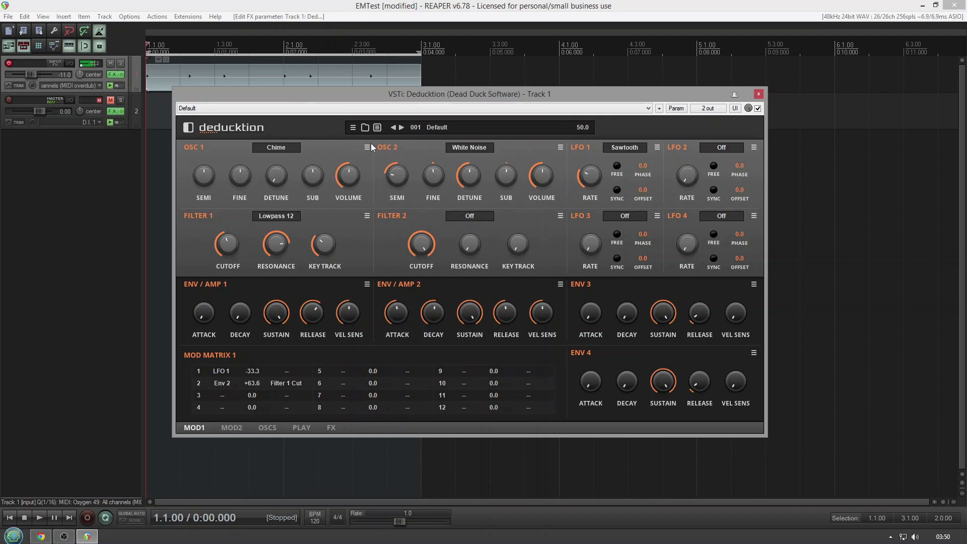
{"action": "left_click", "coordinate": [477, 147]}
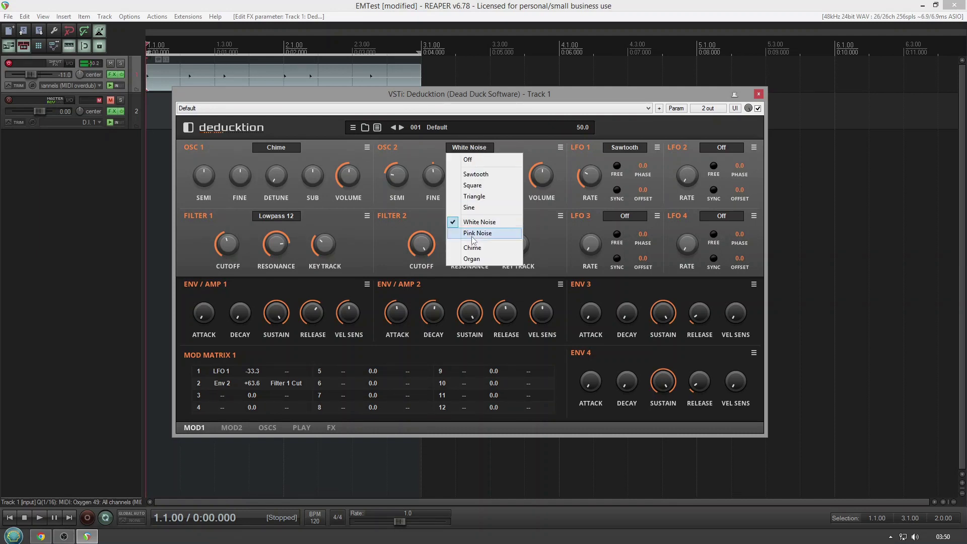
{"action": "left_click", "coordinate": [471, 249]}
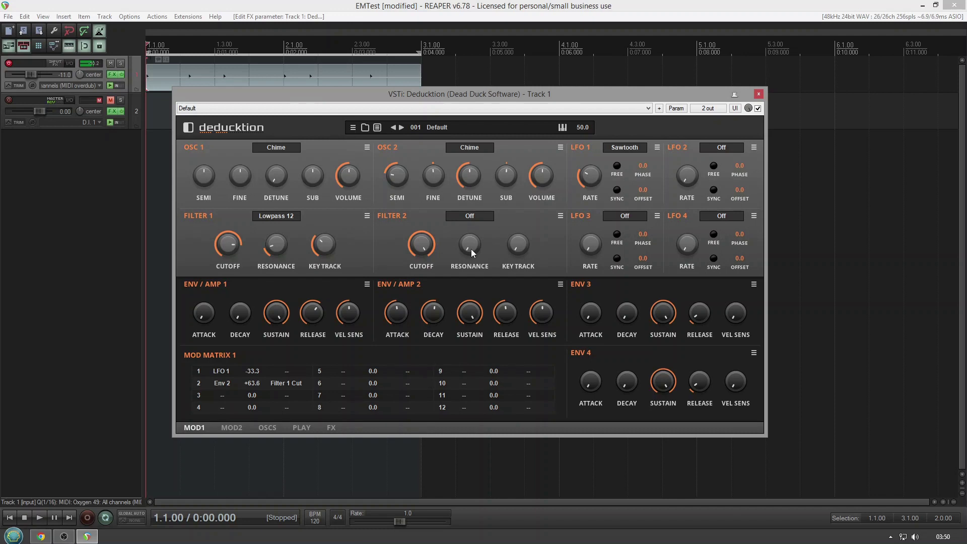
Try the Bandpass, Bandstop and Peaking types in turn on Filter 1
{"action": "left_click", "coordinate": [265, 217]}
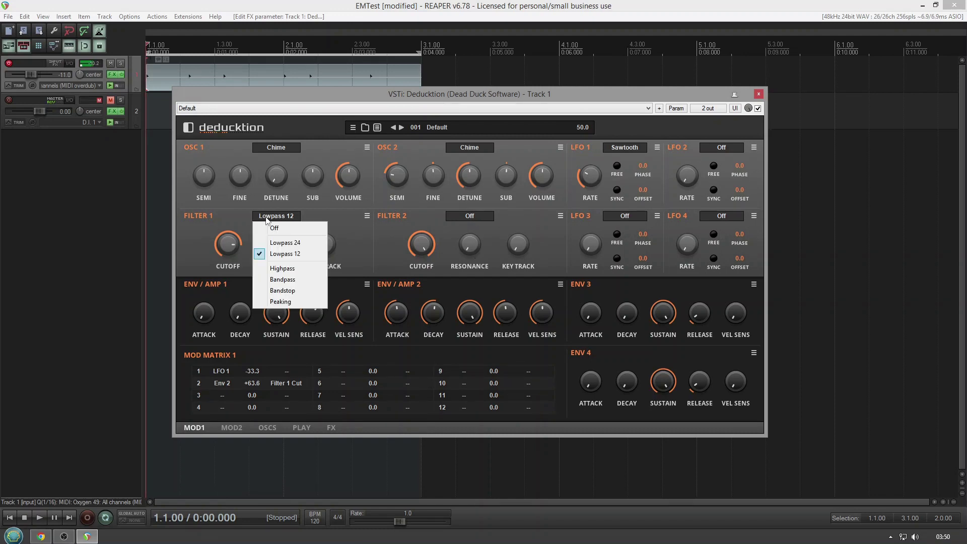
{"action": "left_click", "coordinate": [285, 279]}
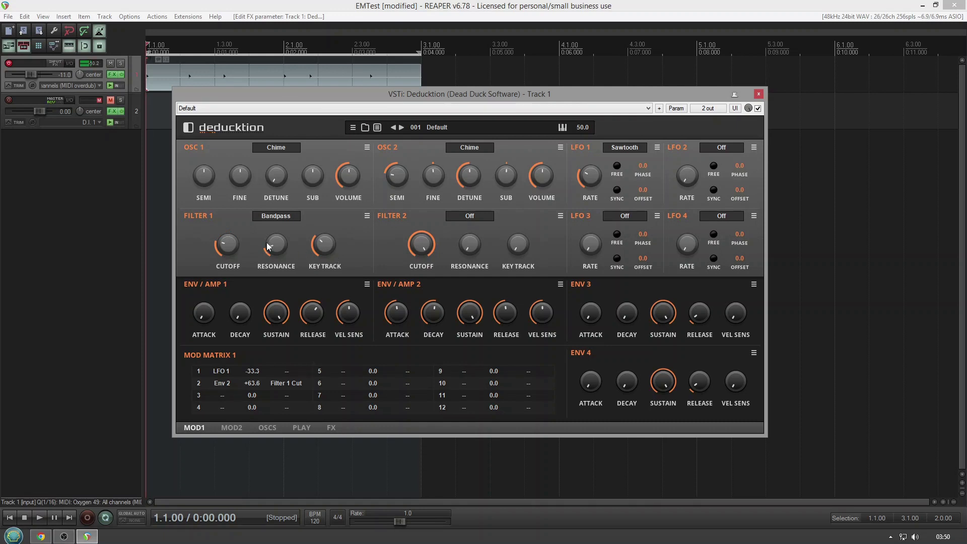
{"action": "left_click", "coordinate": [276, 217]}
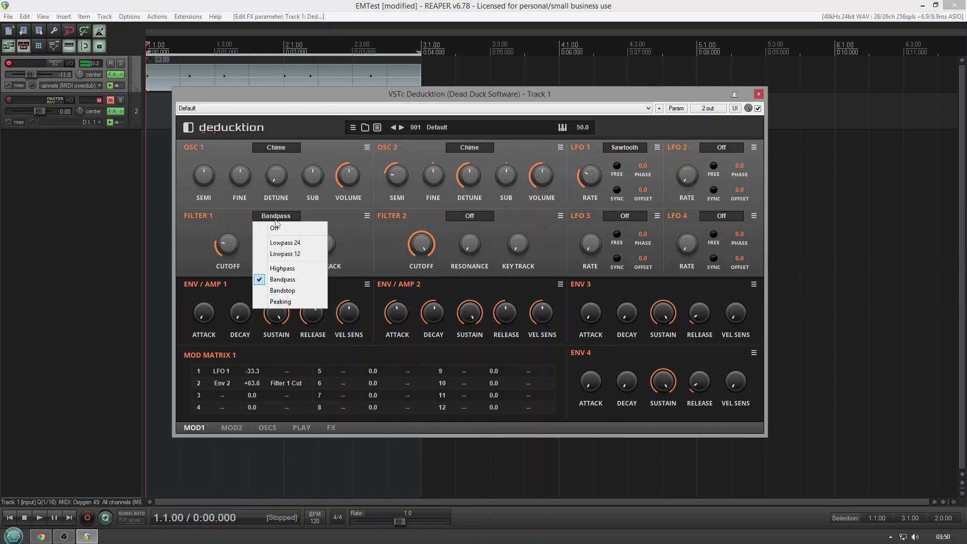
{"action": "left_click", "coordinate": [289, 292]}
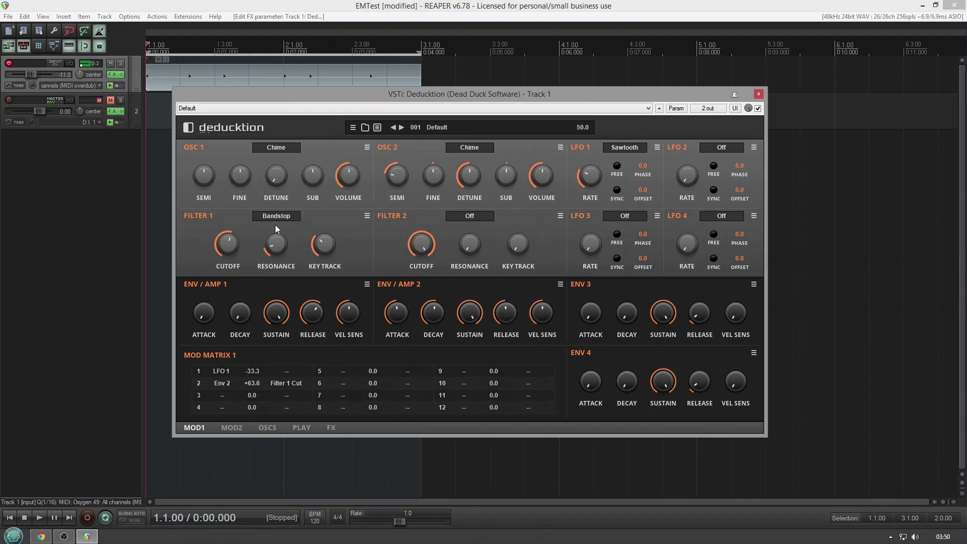
{"action": "left_click", "coordinate": [275, 219]}
{"action": "left_click", "coordinate": [280, 302]}
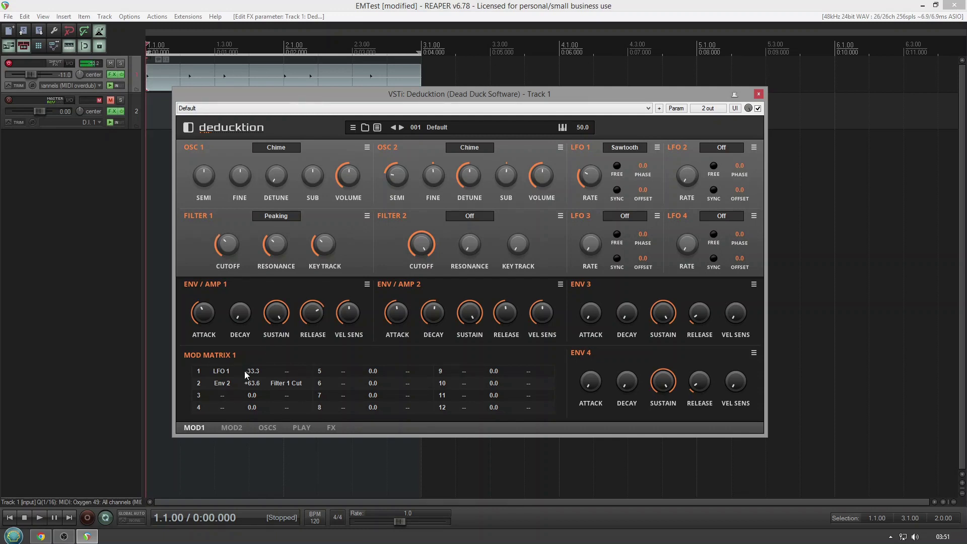
Try Osc 1 Tune as the LFO 1 destination in modulation slot 1, and clear that destination again
{"action": "left_click", "coordinate": [288, 372]}
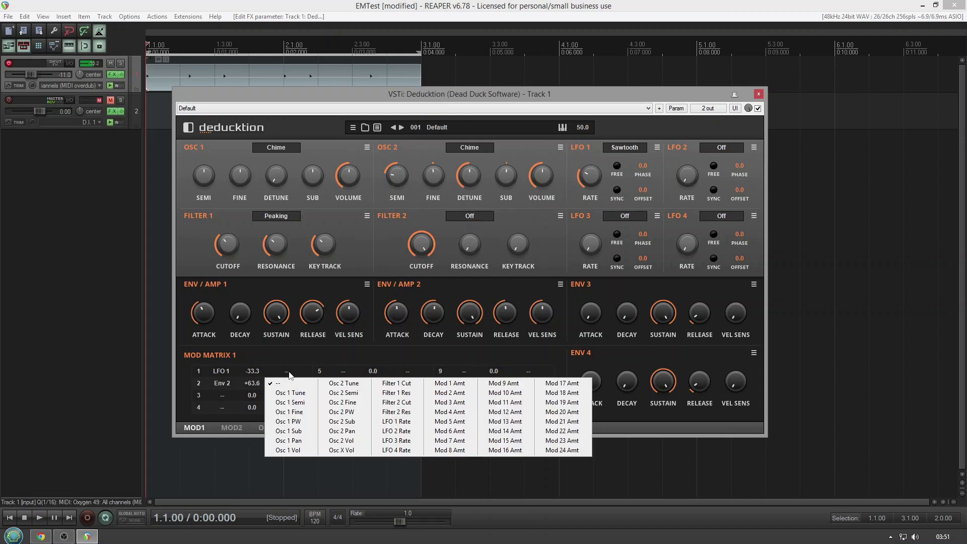
{"action": "left_click", "coordinate": [290, 393]}
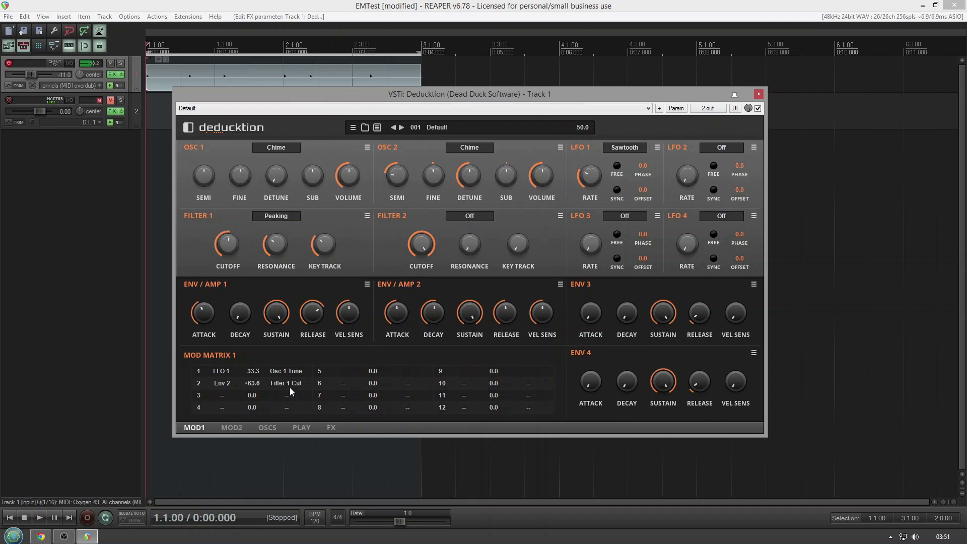
{"action": "left_click", "coordinate": [287, 375]}
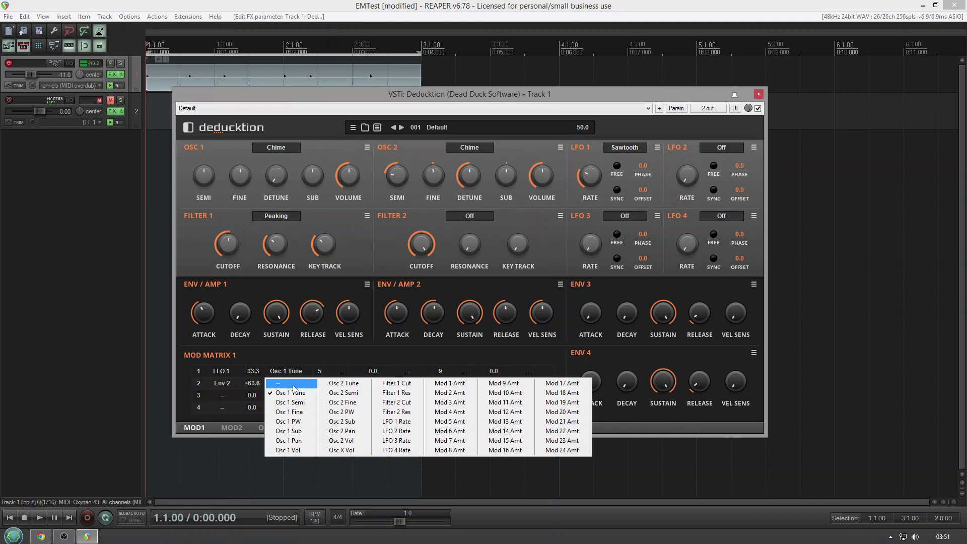
{"action": "left_click", "coordinate": [291, 380]}
{"action": "left_click", "coordinate": [285, 385]}
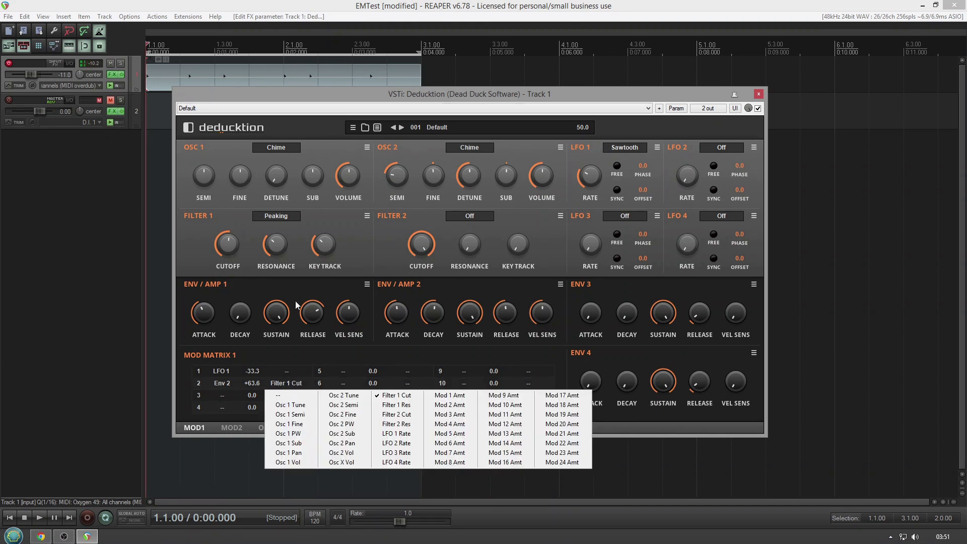
Set Filter 1 to Lowpass 24 and switch both oscillators to the Organ waveform
{"action": "left_click", "coordinate": [274, 217]}
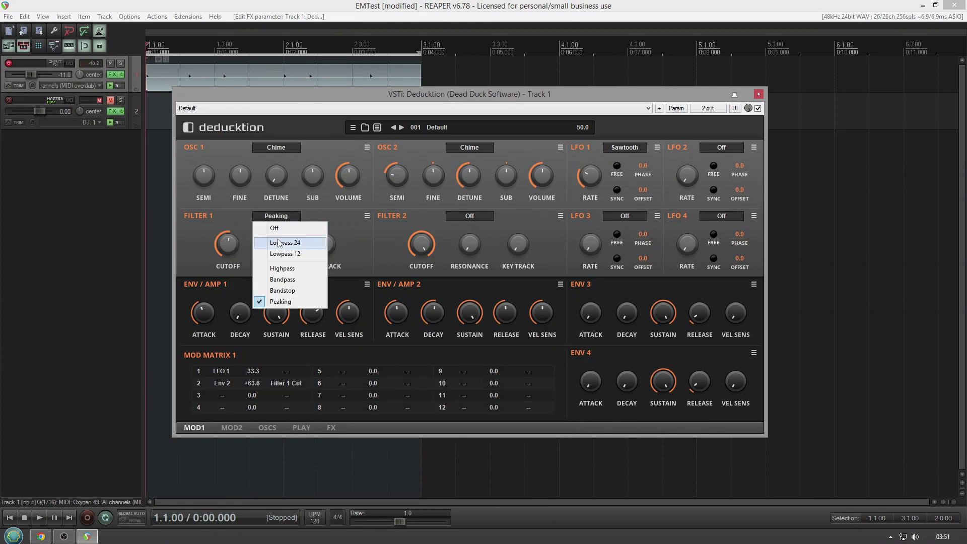
{"action": "left_click", "coordinate": [279, 242]}
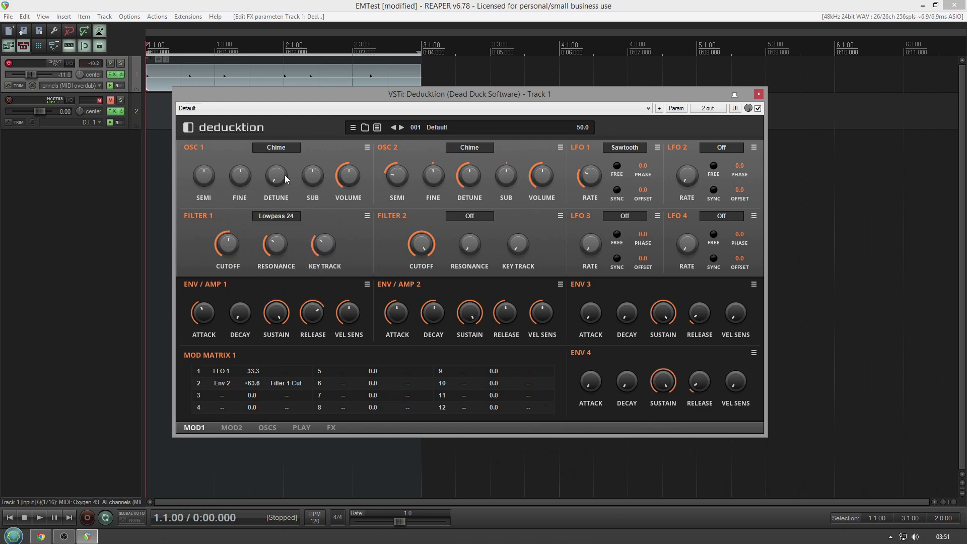
{"action": "left_click", "coordinate": [287, 147]}
{"action": "left_click", "coordinate": [280, 260]}
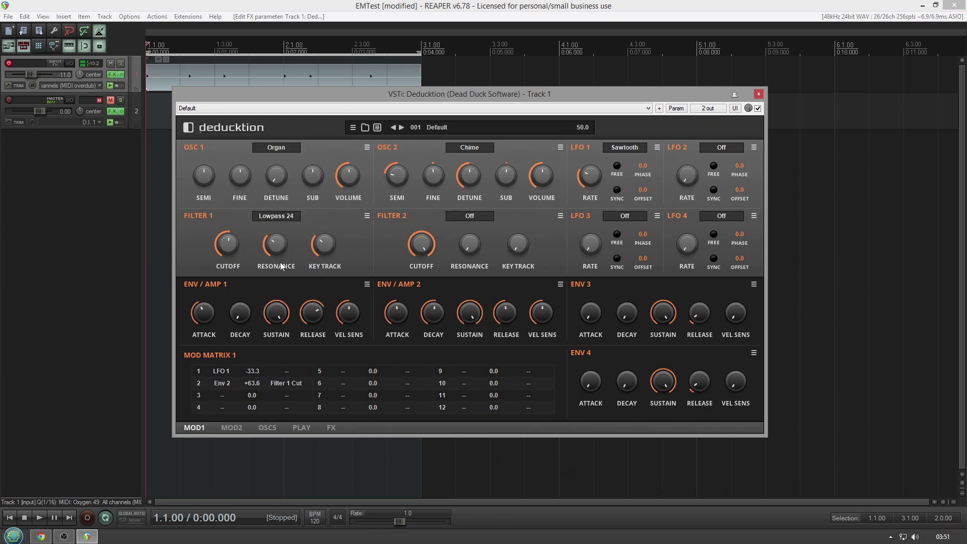
{"action": "left_click", "coordinate": [472, 151]}
{"action": "left_click", "coordinate": [467, 261]}
Load the Default preset in slot 004 and set its OSC 1 waveform to Organ
{"action": "left_click", "coordinate": [334, 109]}
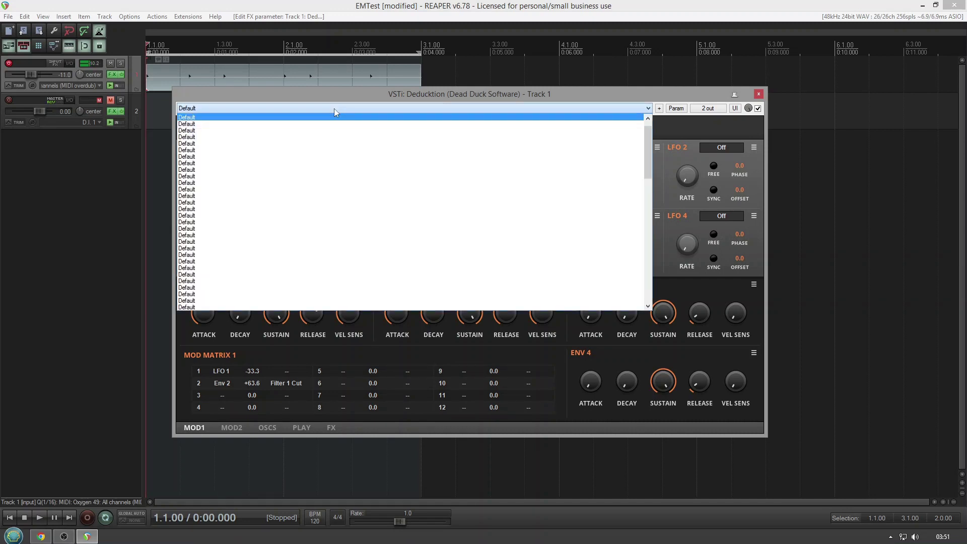
{"action": "left_click", "coordinate": [317, 137]}
{"action": "left_click", "coordinate": [292, 150]}
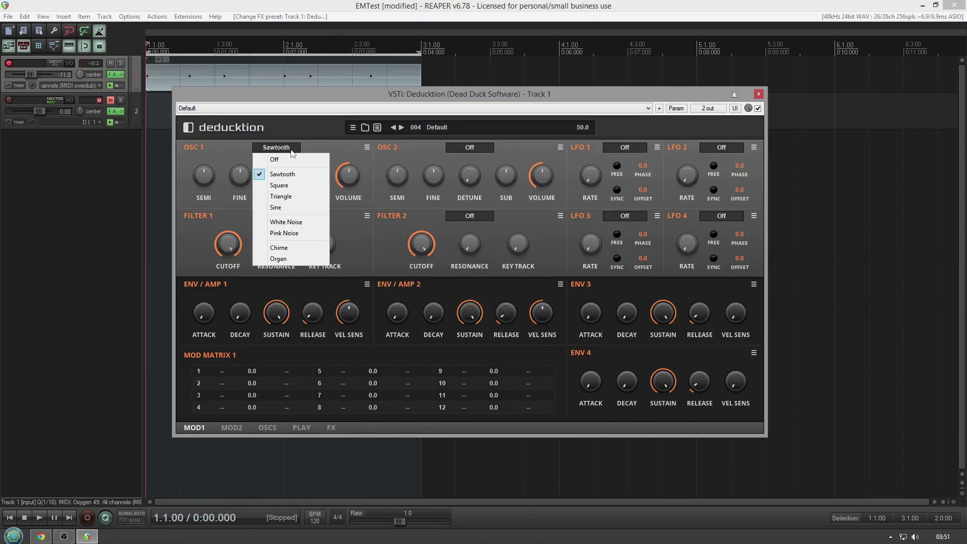
{"action": "left_click", "coordinate": [282, 256]}
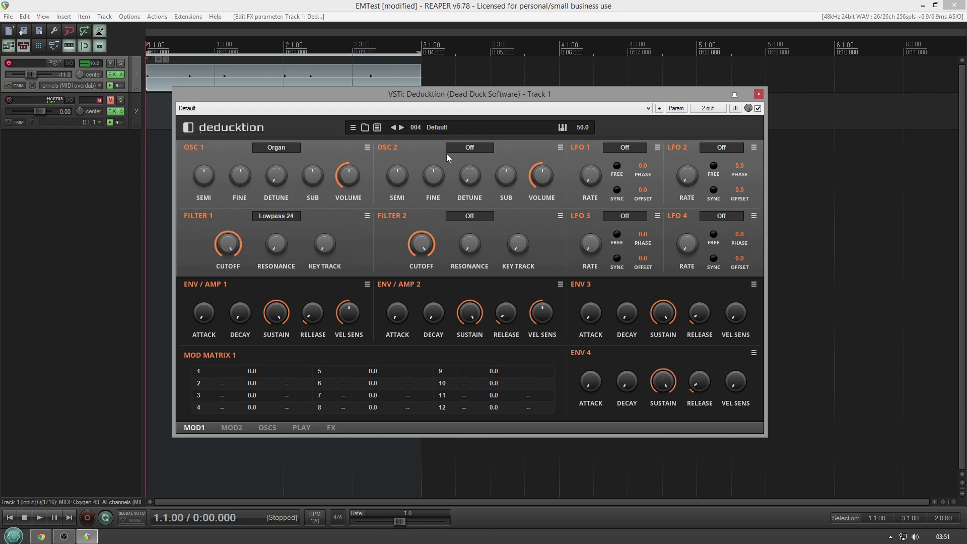
Try Organ as the OSC 2 waveform with its Detune raised
{"action": "left_click", "coordinate": [473, 146]}
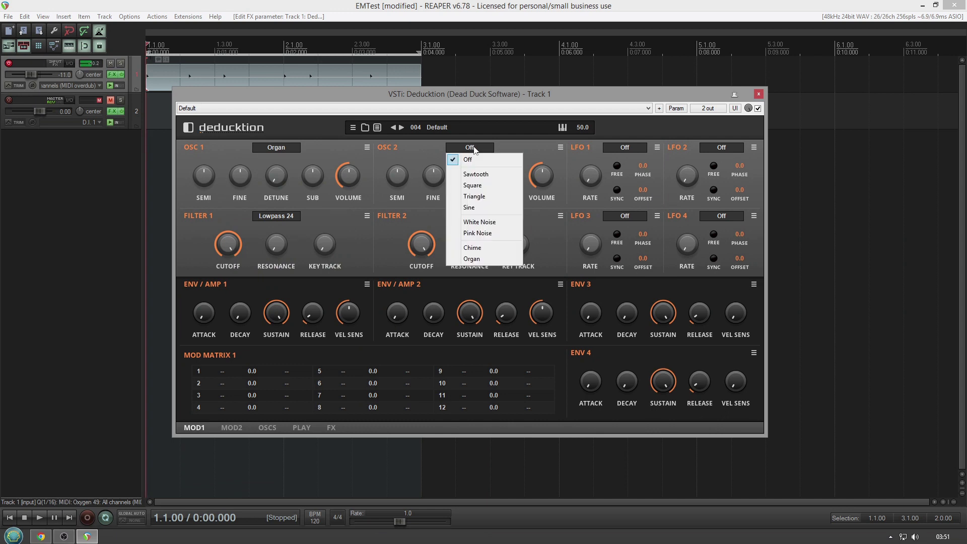
{"action": "left_click", "coordinate": [470, 260]}
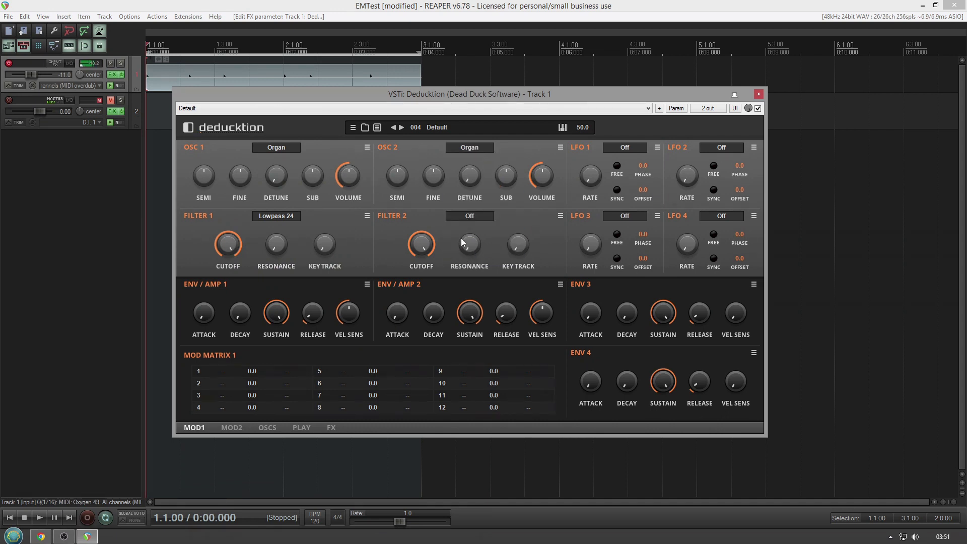
{"action": "left_click_drag", "start_coordinate": [479, 177], "coordinate": [475, 173]}
{"action": "left_click_drag", "start_coordinate": [473, 159], "coordinate": [460, 165]}
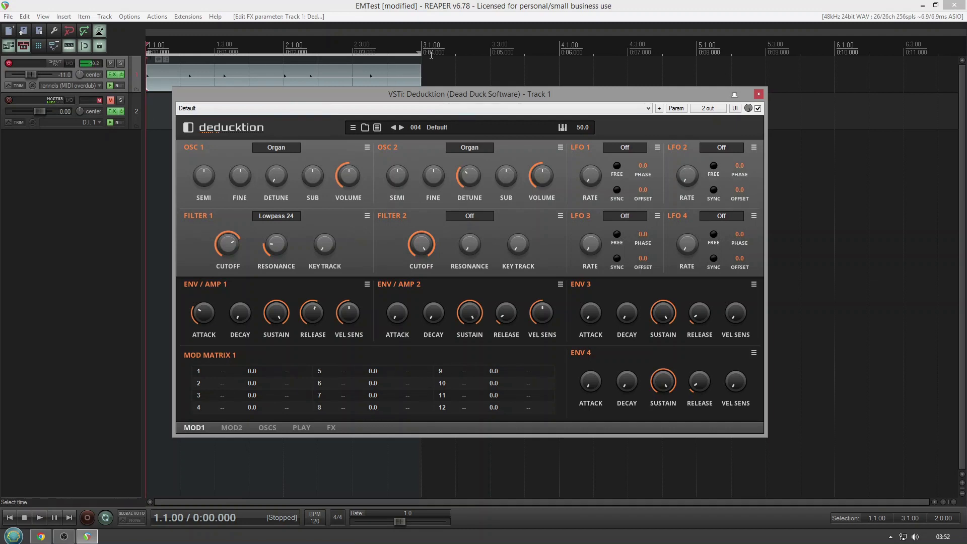
Set the OSC 1 waveform to Sawtooth and lower its Semi
{"action": "left_click", "coordinate": [291, 148]}
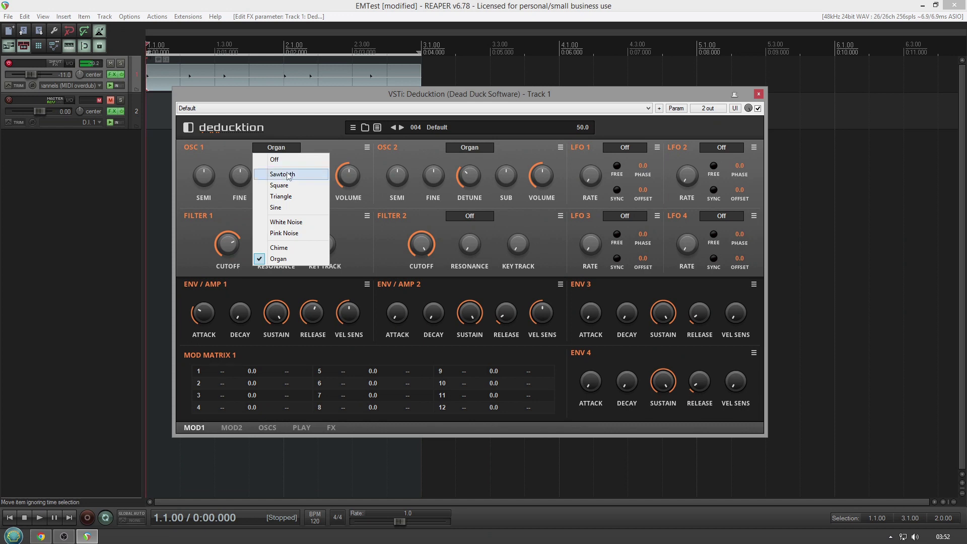
{"action": "left_click", "coordinate": [285, 174]}
{"action": "left_click_drag", "start_coordinate": [204, 174], "coordinate": [201, 174]}
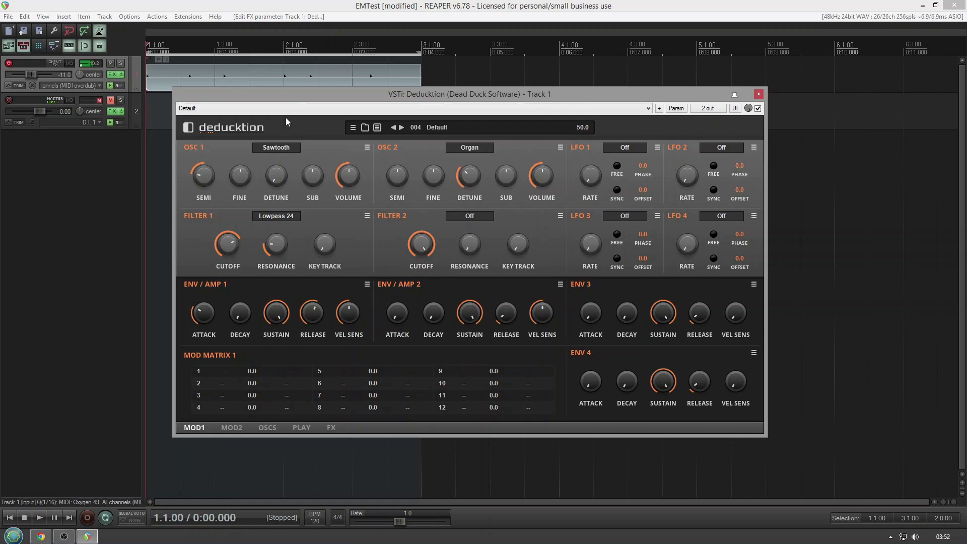
Lower the OSC 1 Sub and switch the OSC 2 waveform to Sawtooth
{"action": "scroll", "coordinate": [470, 175], "scroll_direction": "up", "scroll_amount": 3}
{"action": "scroll", "coordinate": [481, 169], "scroll_direction": "down", "scroll_amount": 5}
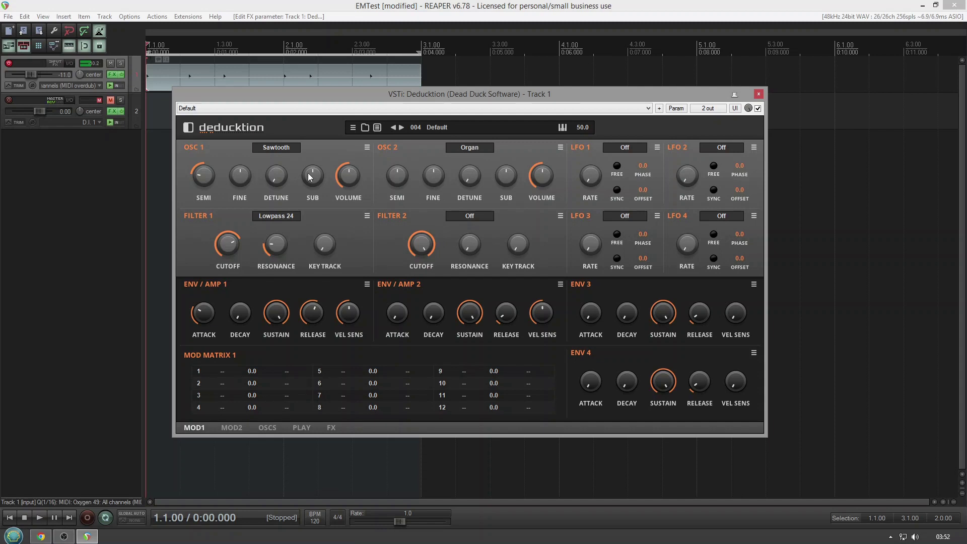
{"action": "scroll", "coordinate": [309, 179], "scroll_direction": "up", "scroll_amount": 4}
{"action": "scroll", "coordinate": [308, 175], "scroll_direction": "down", "scroll_amount": 3}
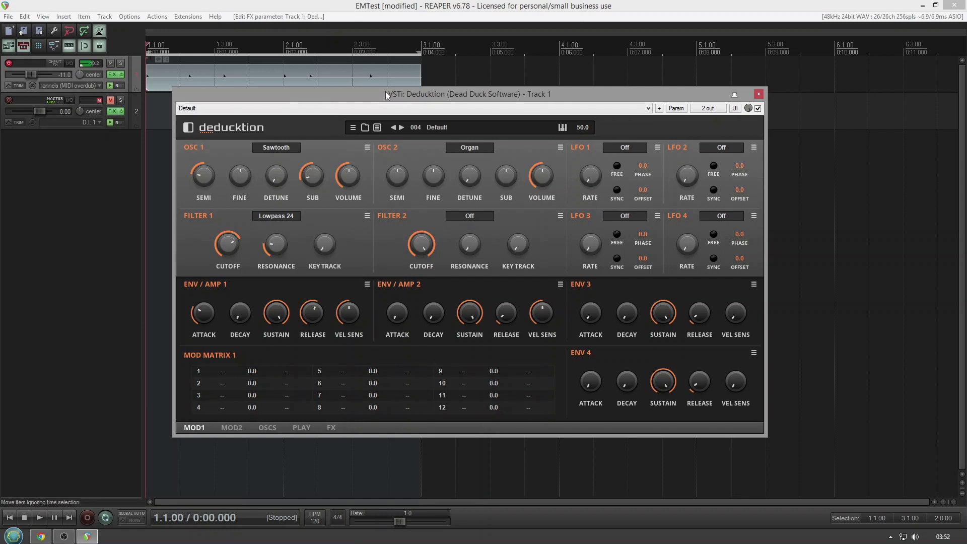
{"action": "left_click", "coordinate": [464, 147]}
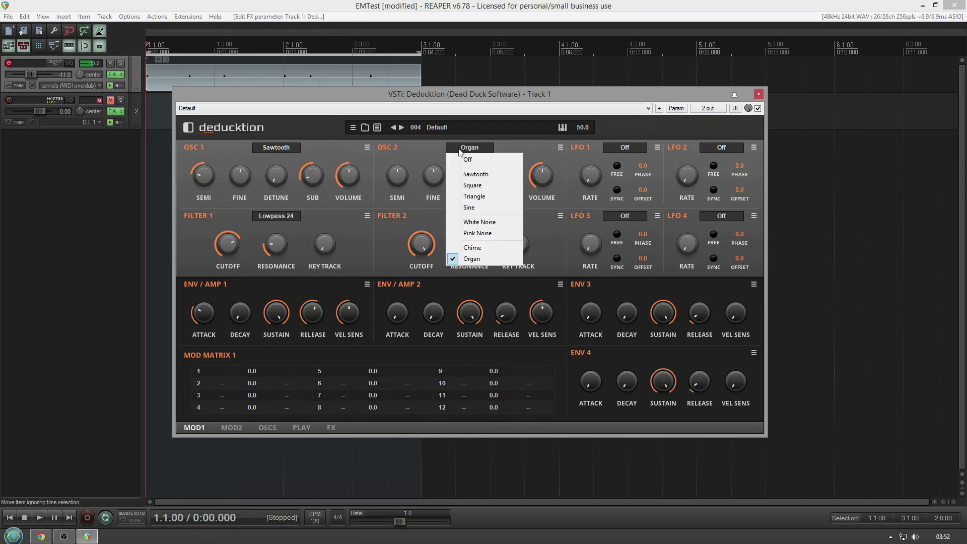
{"action": "left_click", "coordinate": [467, 175]}
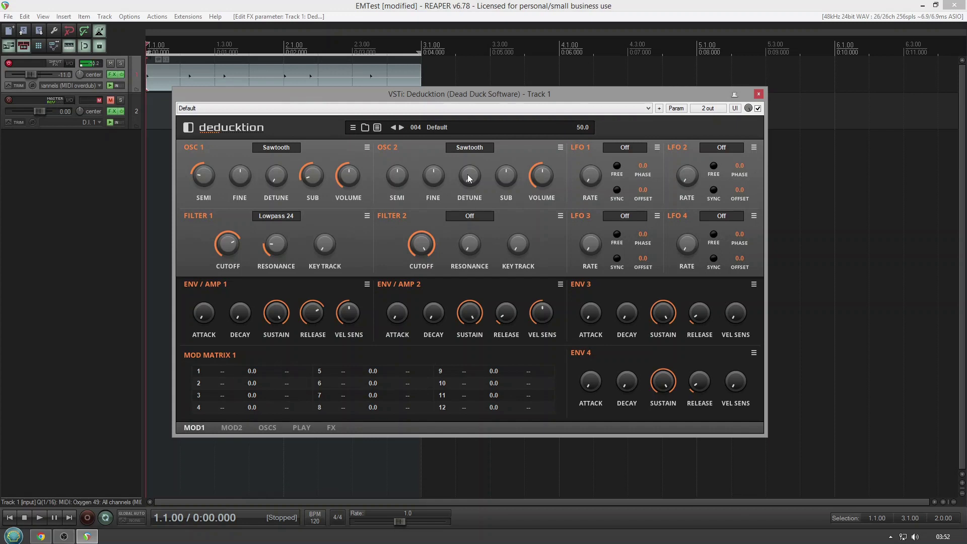
Try Highpass as the FILTER 2 type with its Cutoff lowered and its Resonance and Key Track raised
{"action": "key", "text": "super+c"}
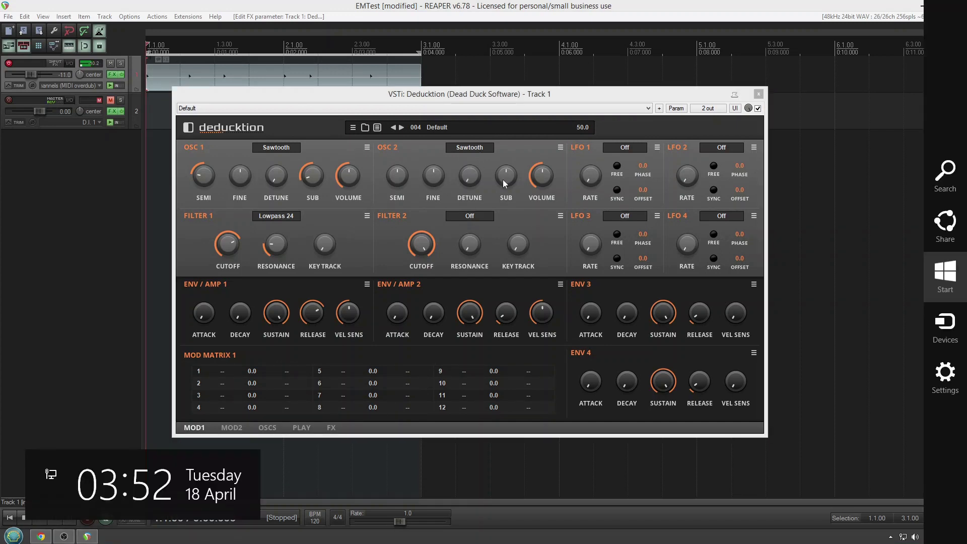
{"action": "left_click", "coordinate": [464, 214]}
{"action": "left_click", "coordinate": [467, 216]}
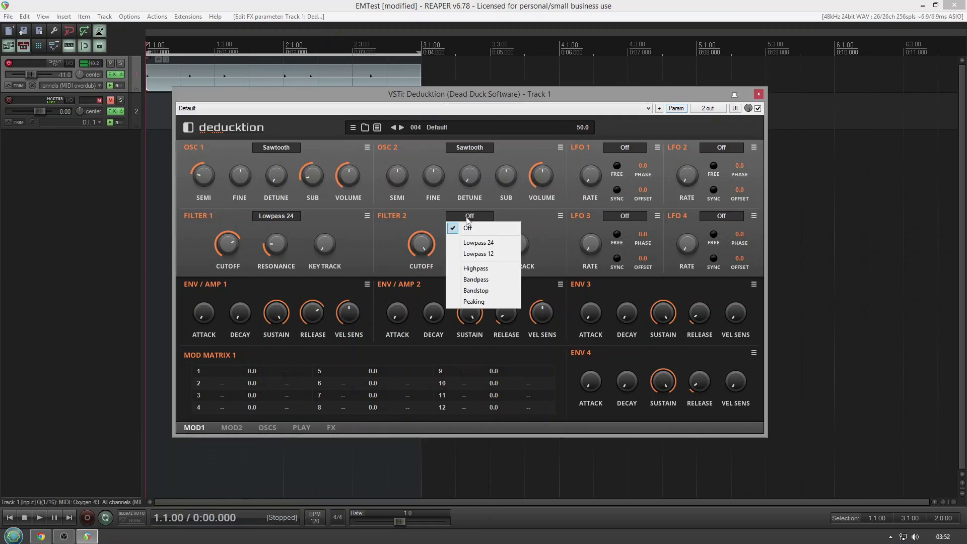
{"action": "left_click", "coordinate": [474, 268]}
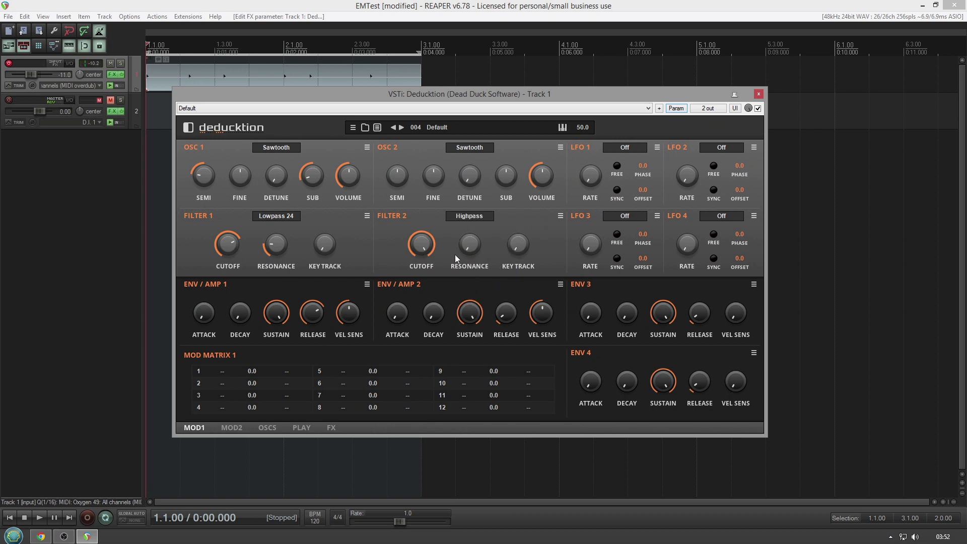
{"action": "left_click_drag", "start_coordinate": [422, 267], "coordinate": [422, 323]}
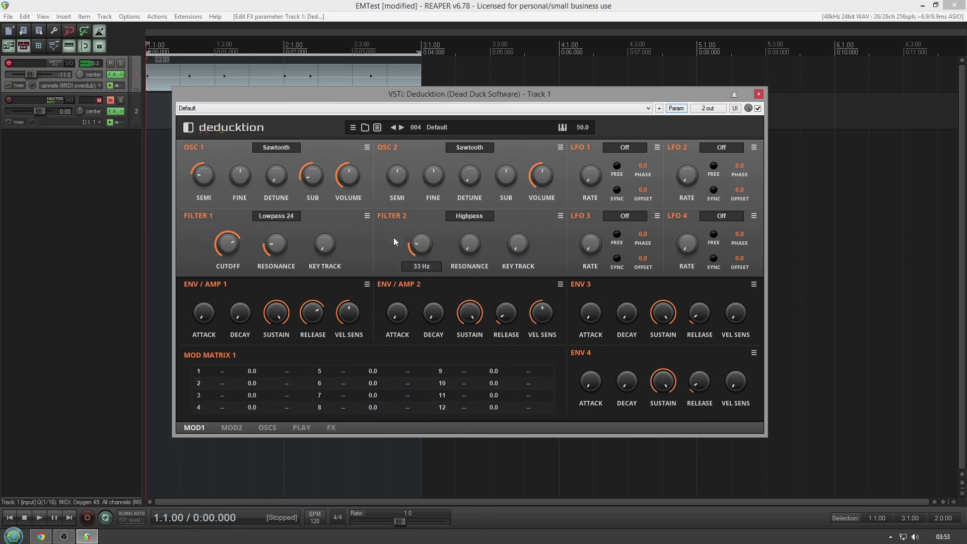
{"action": "left_click_drag", "start_coordinate": [467, 247], "coordinate": [516, 230]}
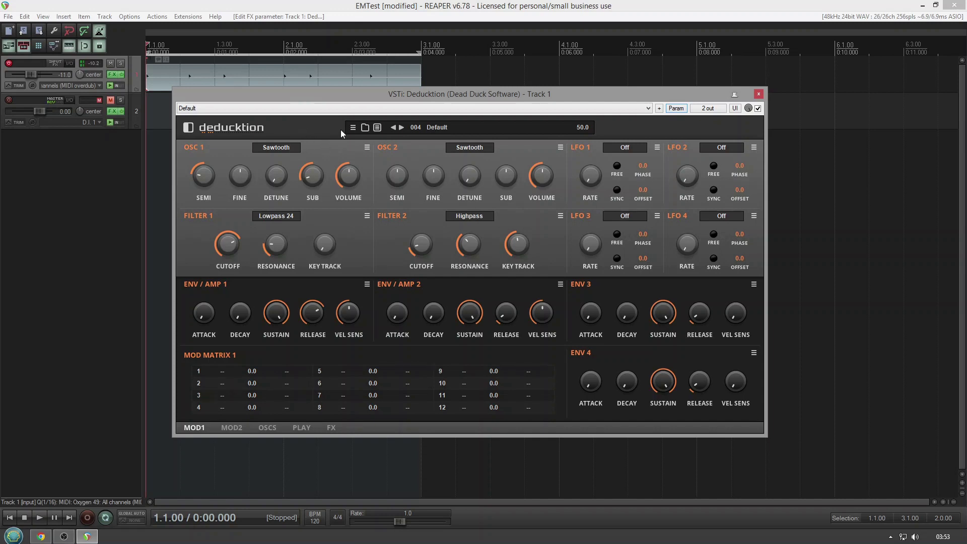
Load the Default preset in slot 015 and set its OSC 2 waveform to Square with the Semi raised
{"action": "left_click", "coordinate": [339, 108]}
{"action": "left_click", "coordinate": [326, 184]}
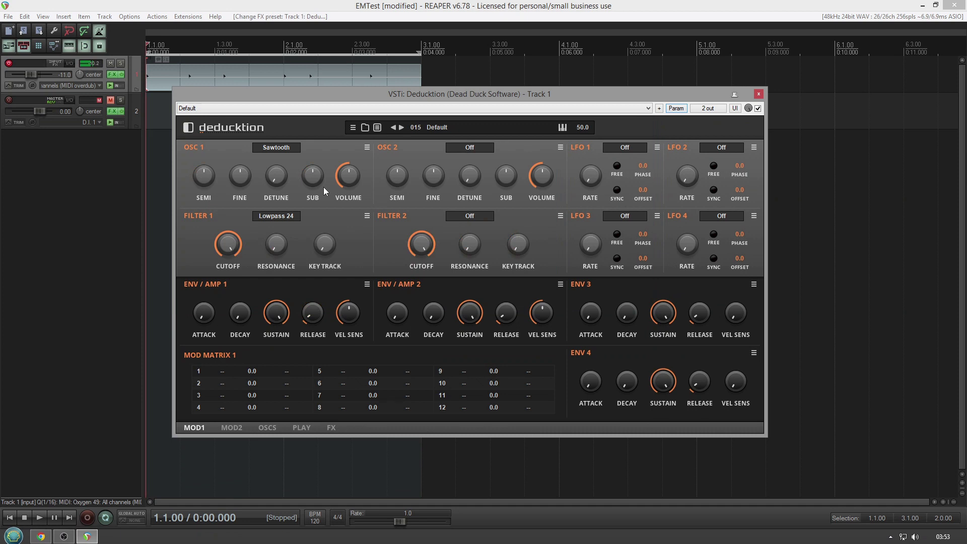
{"action": "left_click", "coordinate": [468, 147]}
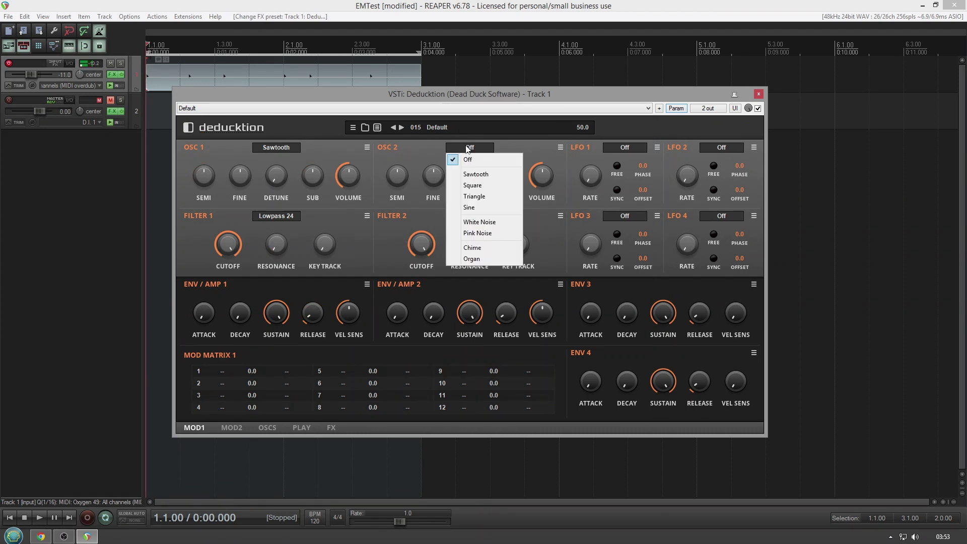
{"action": "left_click", "coordinate": [474, 183]}
{"action": "left_click_drag", "start_coordinate": [398, 177], "coordinate": [401, 175]}
Lower the FILTER 1 Cutoff, raise its Resonance, and raise the ENV / AMP 1 Attack, Release and Vel Sens
{"action": "scroll", "coordinate": [399, 175], "scroll_direction": "up", "scroll_amount": 4}
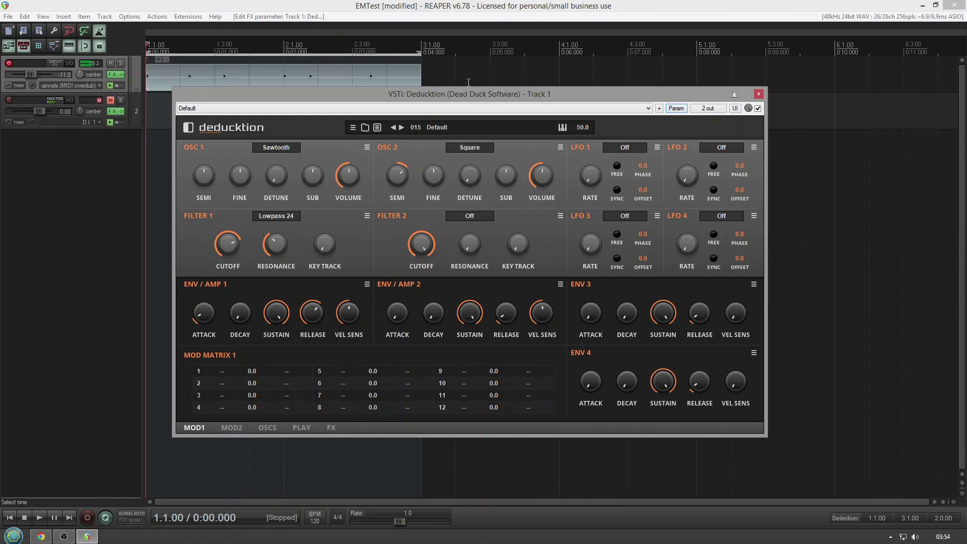
{"action": "mouse_move", "coordinate": [348, 312]}
{"action": "scroll", "coordinate": [352, 307], "scroll_direction": "down", "scroll_amount": 1}
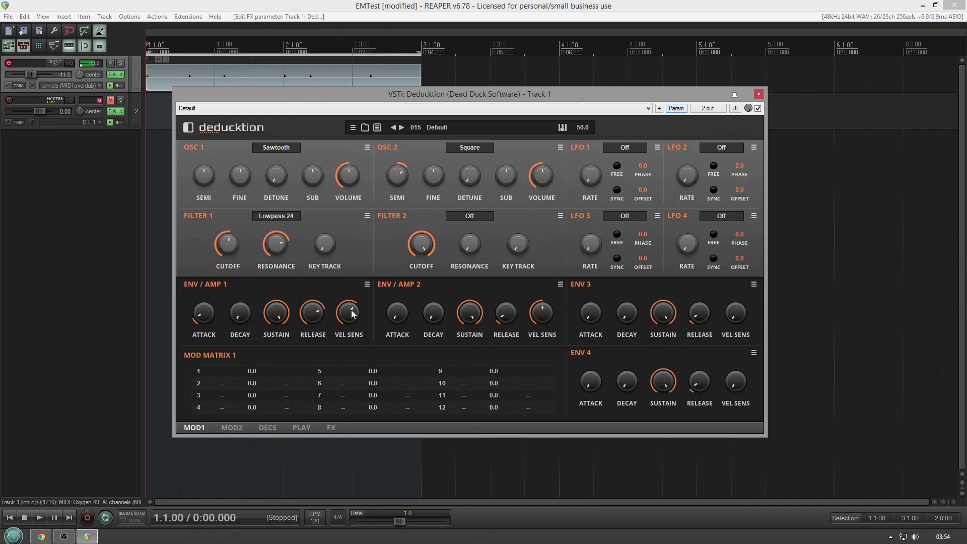
Set the OSC 1 waveform to Triangle with a lower Semi, and reset the OSC 2 Semi to 0 st
{"action": "left_click", "coordinate": [287, 147]}
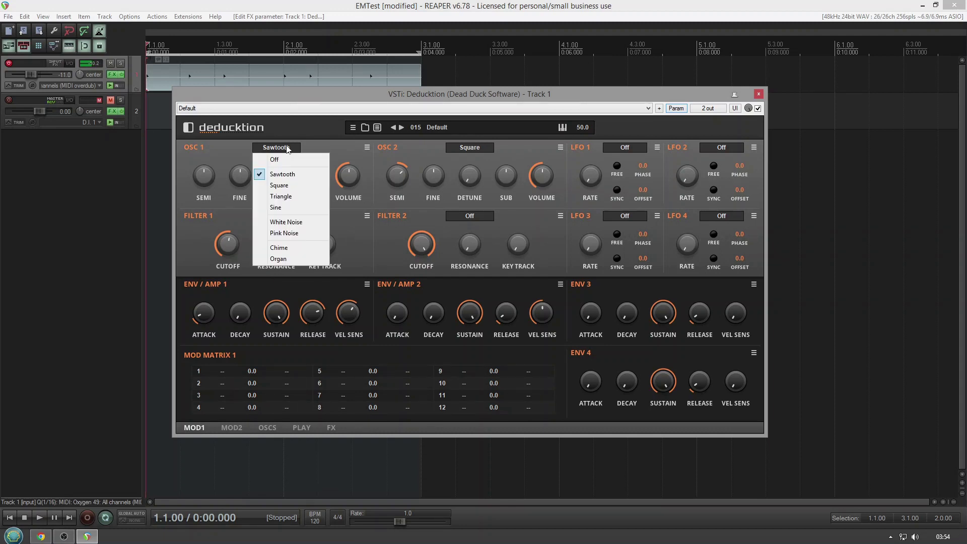
{"action": "left_click", "coordinate": [280, 196]}
{"action": "left_click_drag", "start_coordinate": [210, 169], "coordinate": [199, 175]}
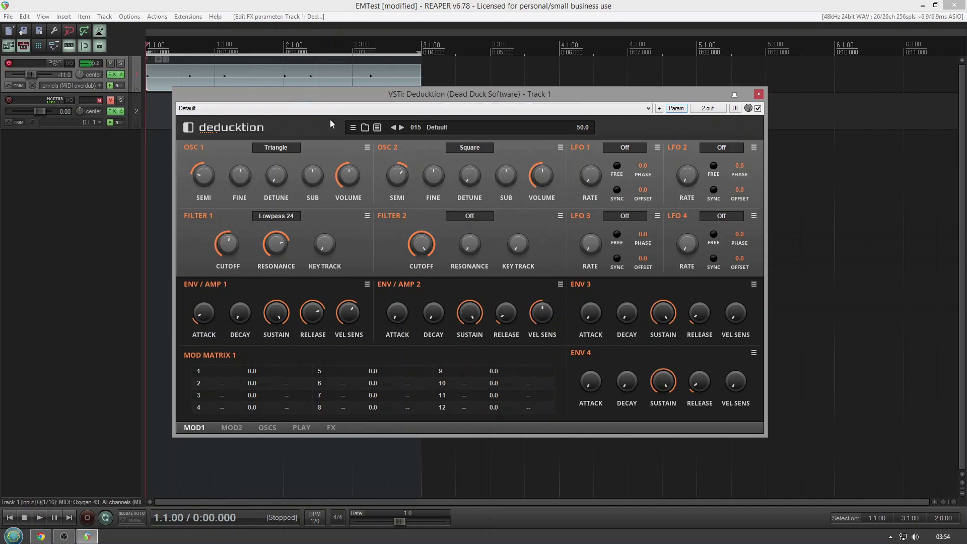
{"action": "double_click", "coordinate": [398, 164]}
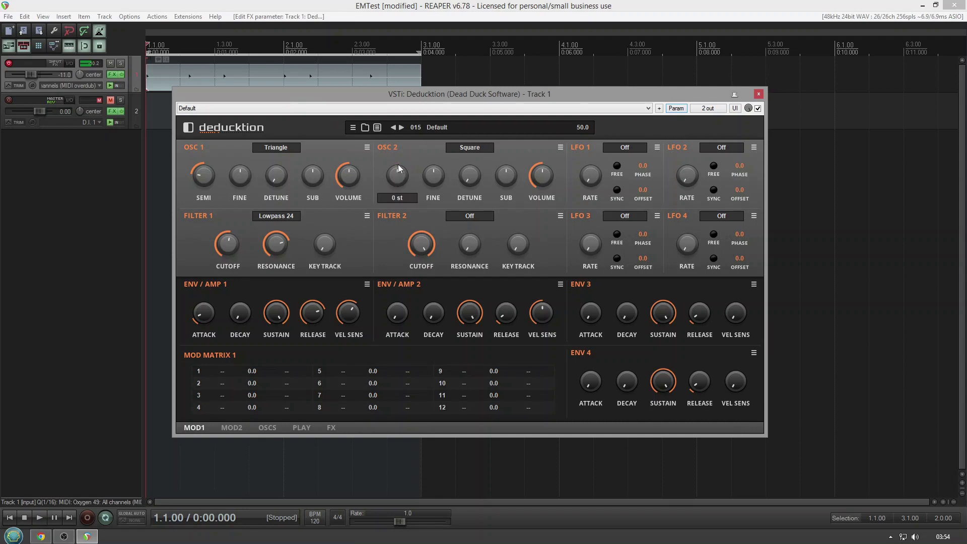